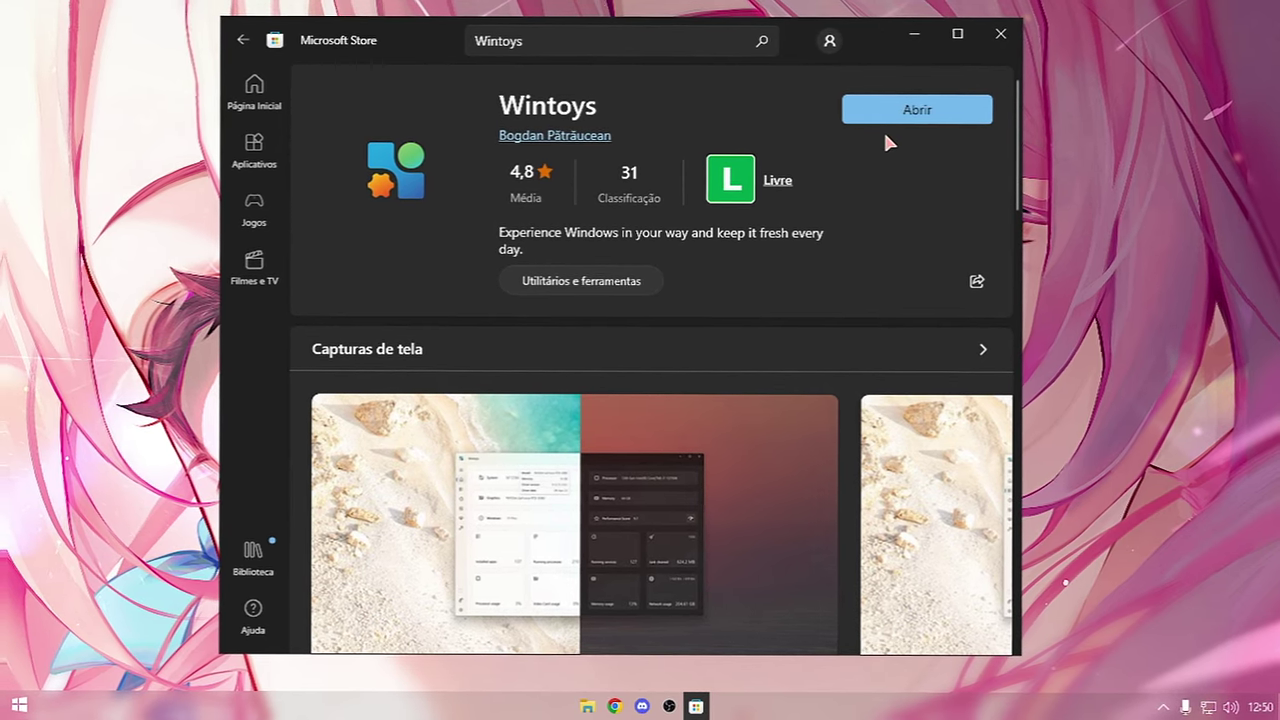
# Look over the Wintoys page in the Microsoft Store, launch Wintoys and expand its navigation labels
pyautogui.scroll(-3, 979, 185)
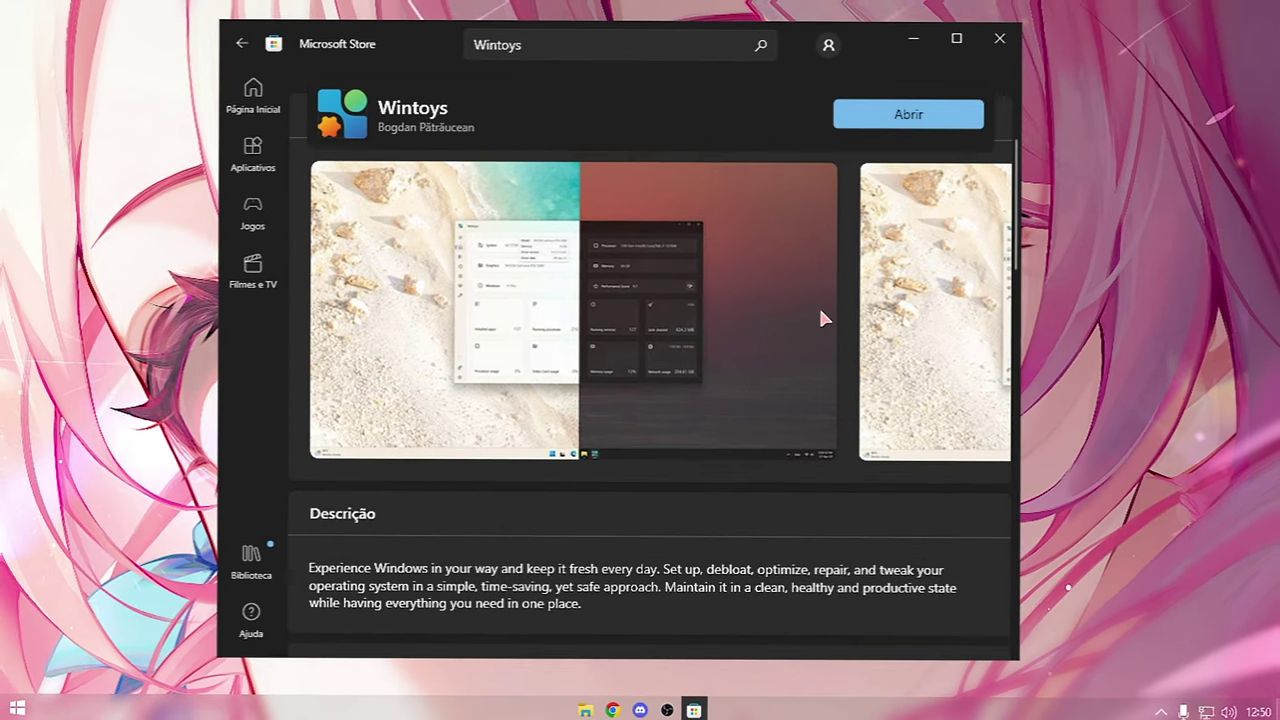
pyautogui.scroll(3, 818, 305)
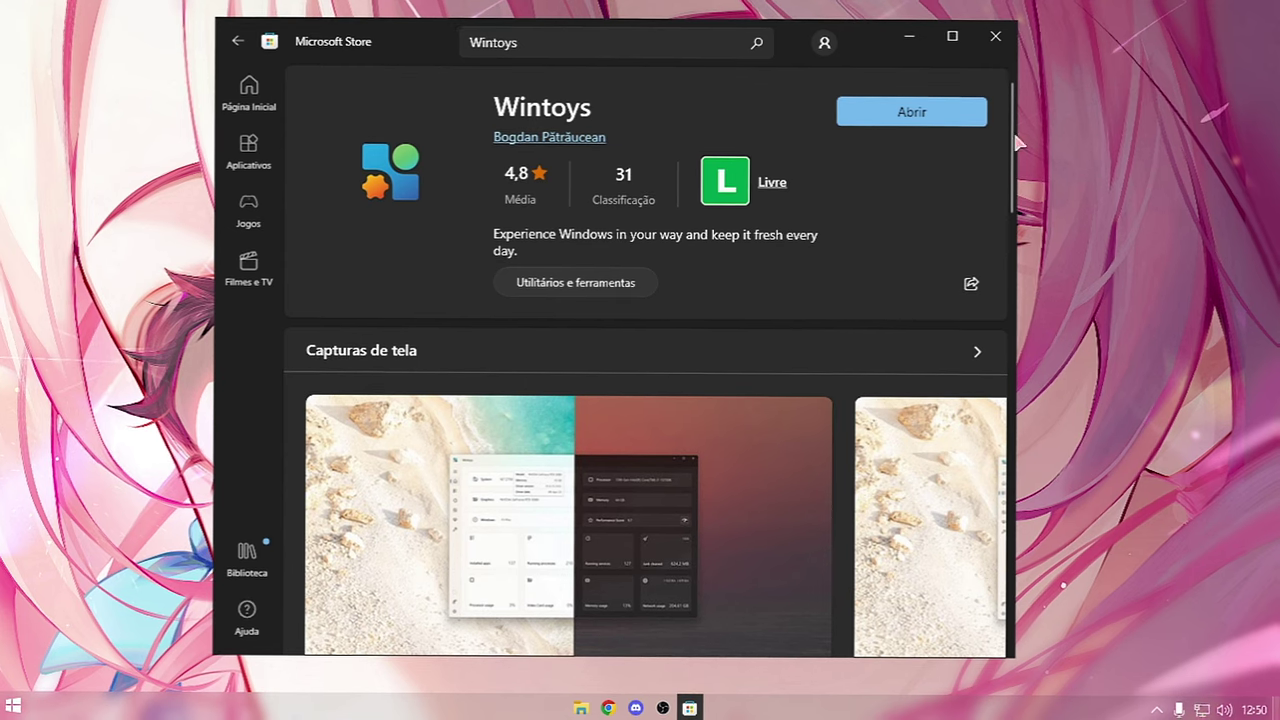
pyautogui.click(911, 112)
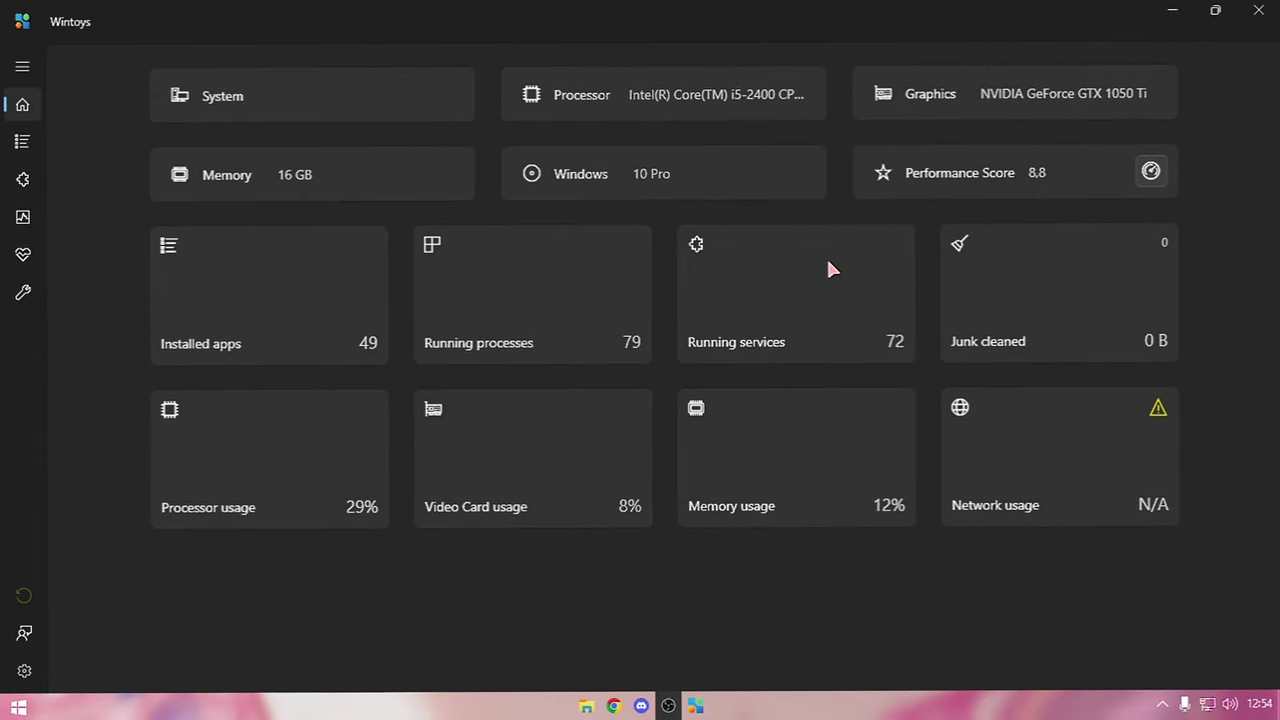
pyautogui.click(20, 74)
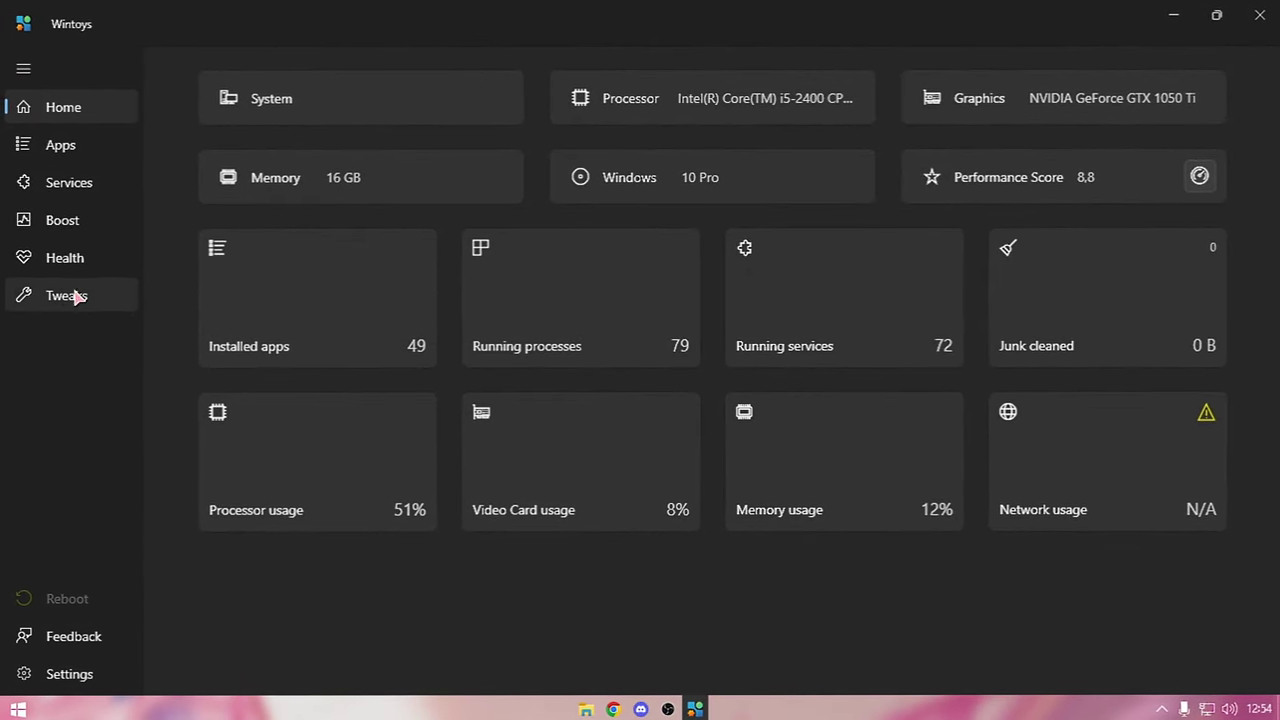
# Browse the installed apps and show the available actions for Microsoft Pay
pyautogui.click(61, 144)
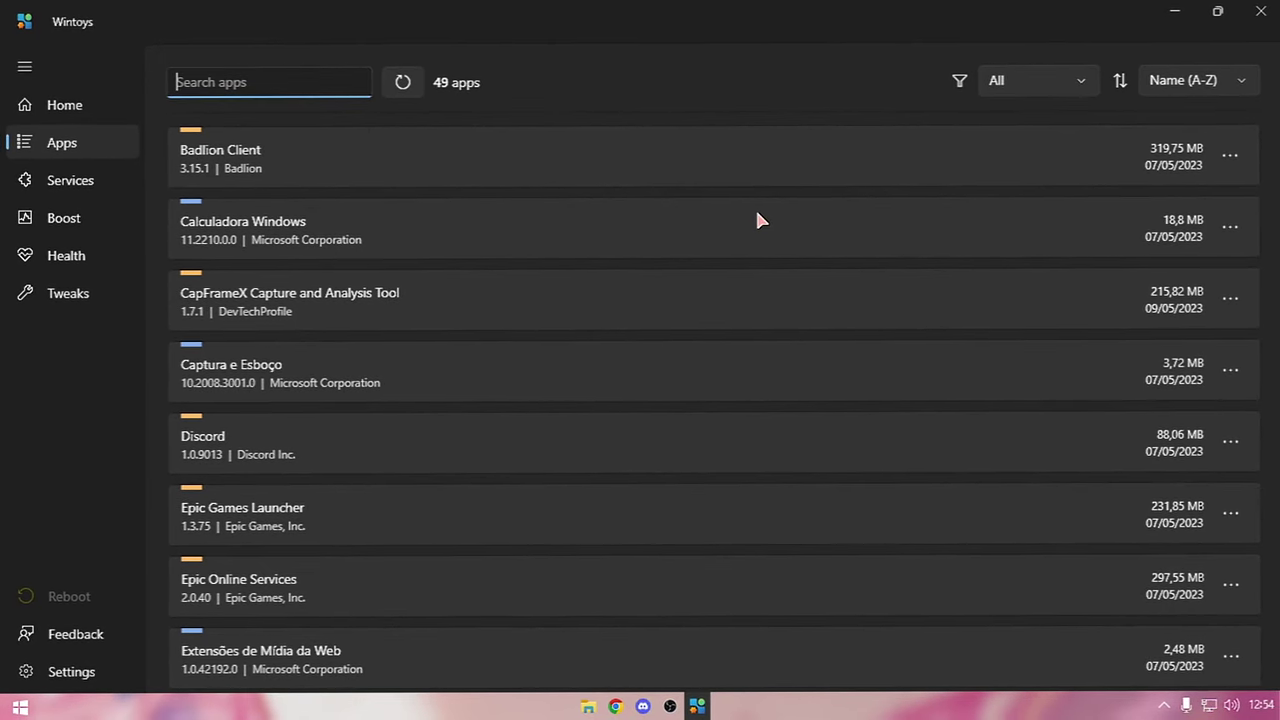
pyautogui.scroll(-6, 530, 431)
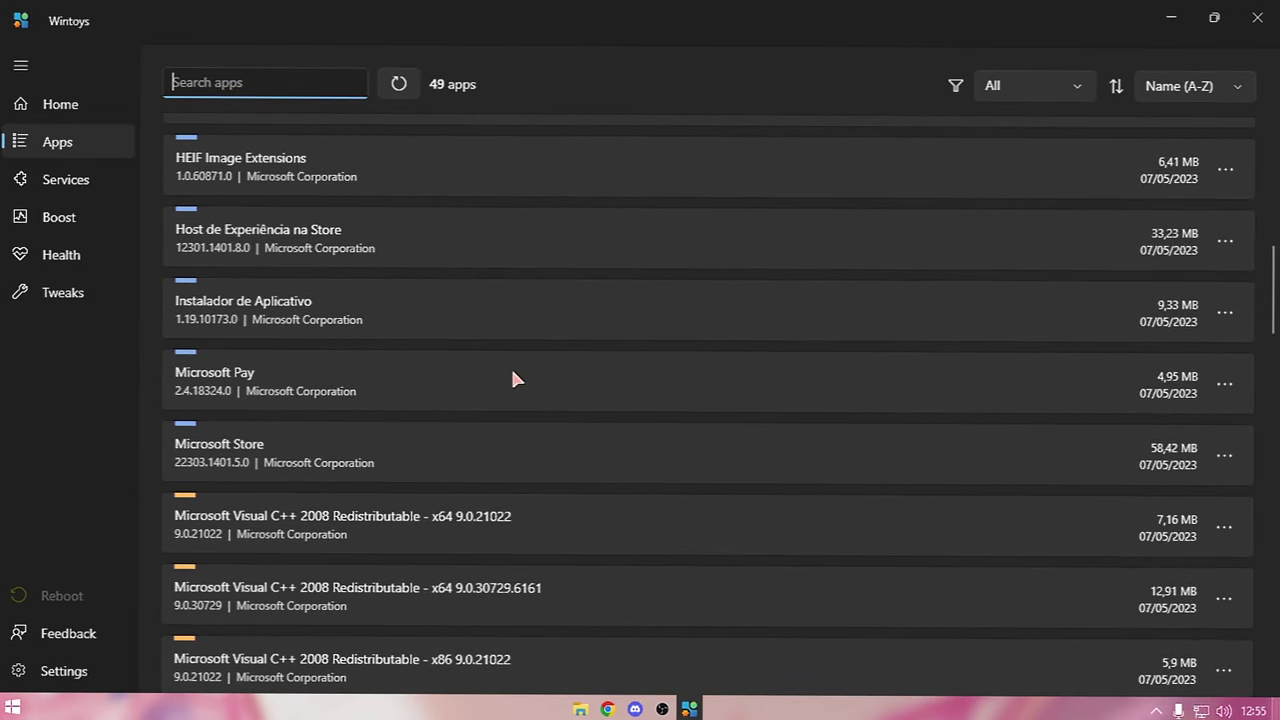
pyautogui.click(1226, 390)
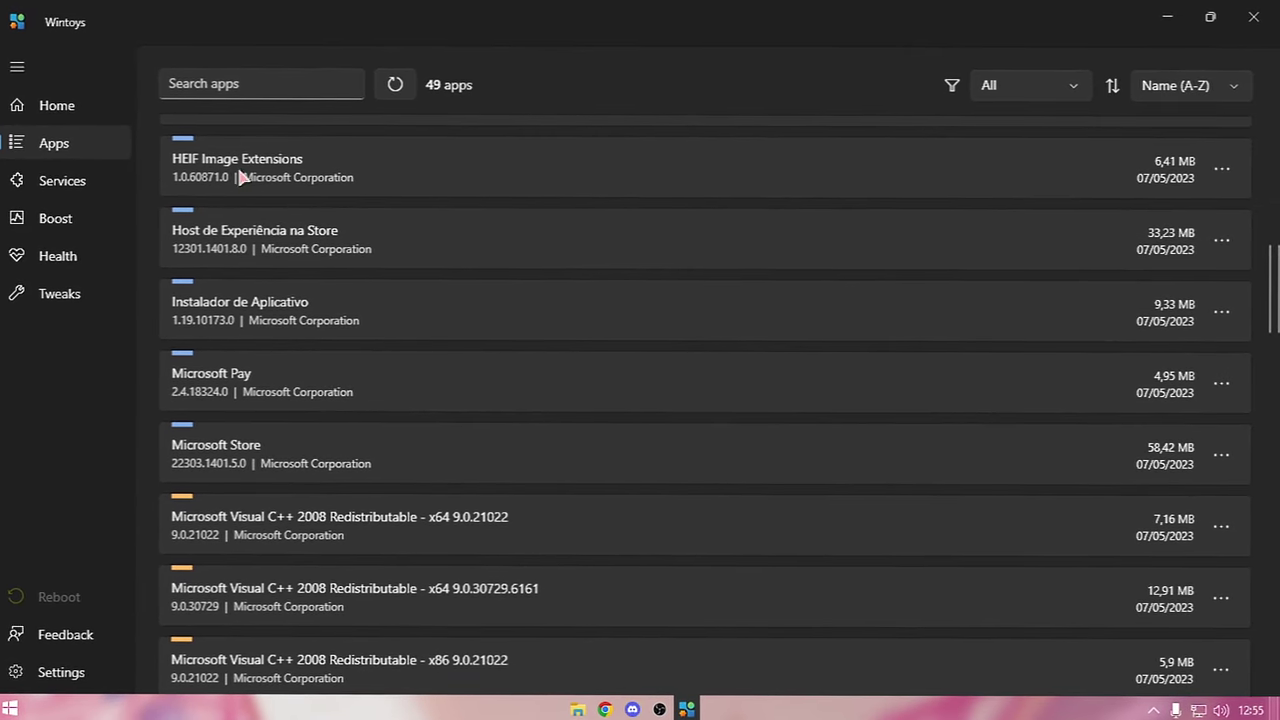
# Search the installed apps for "edge" and clear the search to restore the full list
pyautogui.click(257, 84)
pyautogui.write('edge')
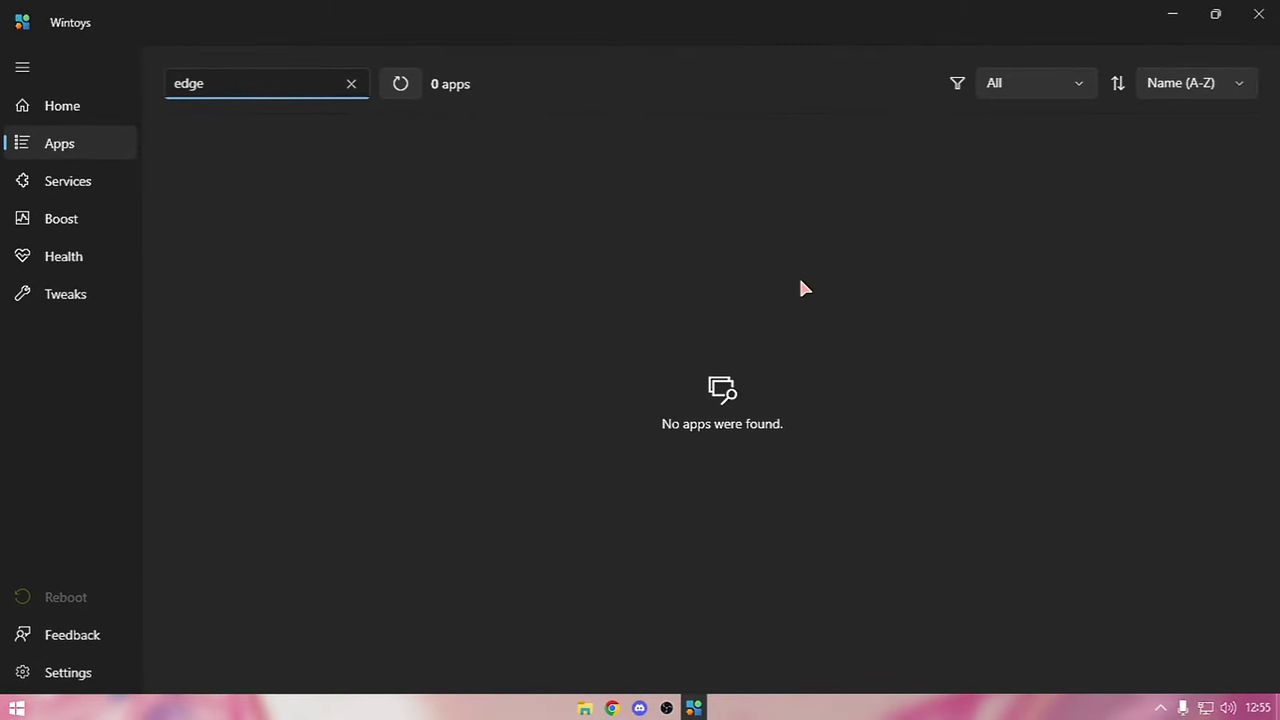
pyautogui.press('BackSpace')
pyautogui.press('BackSpace')
pyautogui.press('BackSpace')
pyautogui.press('BackSpace')
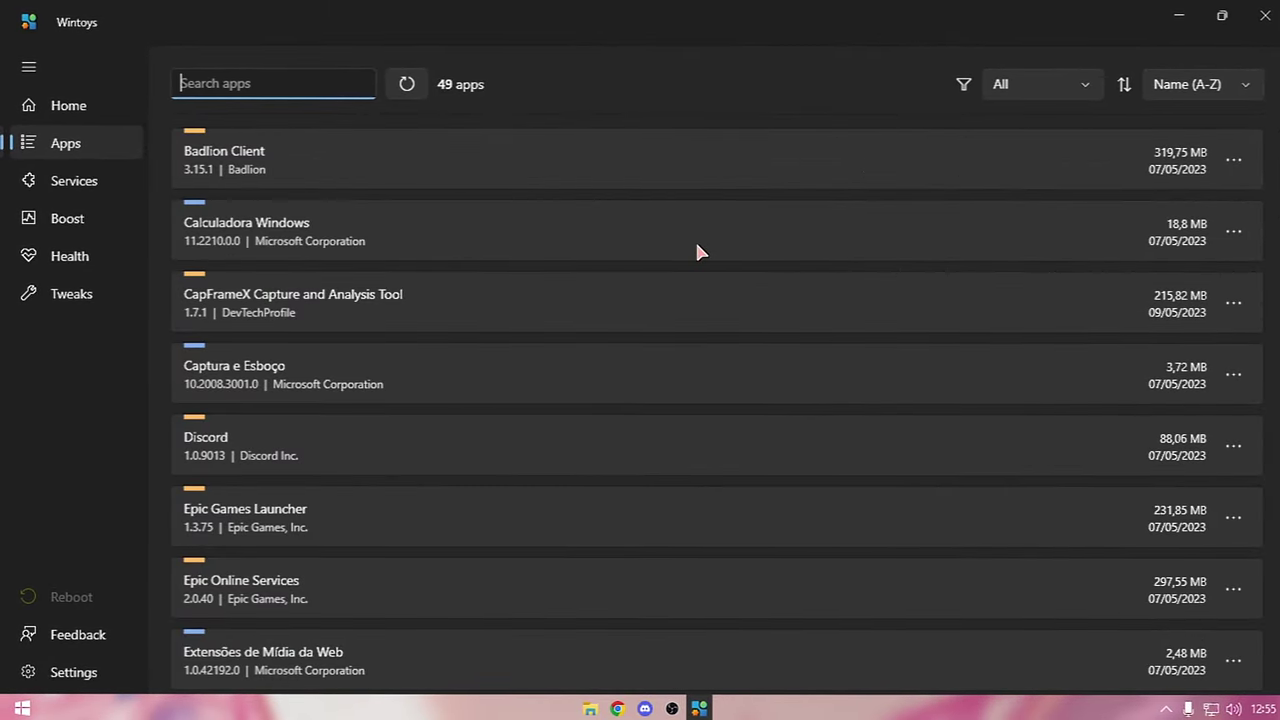
# Uninstall Xbox Console Companion, found near the end of the installed apps list
pyautogui.scroll(-15, 694, 251)
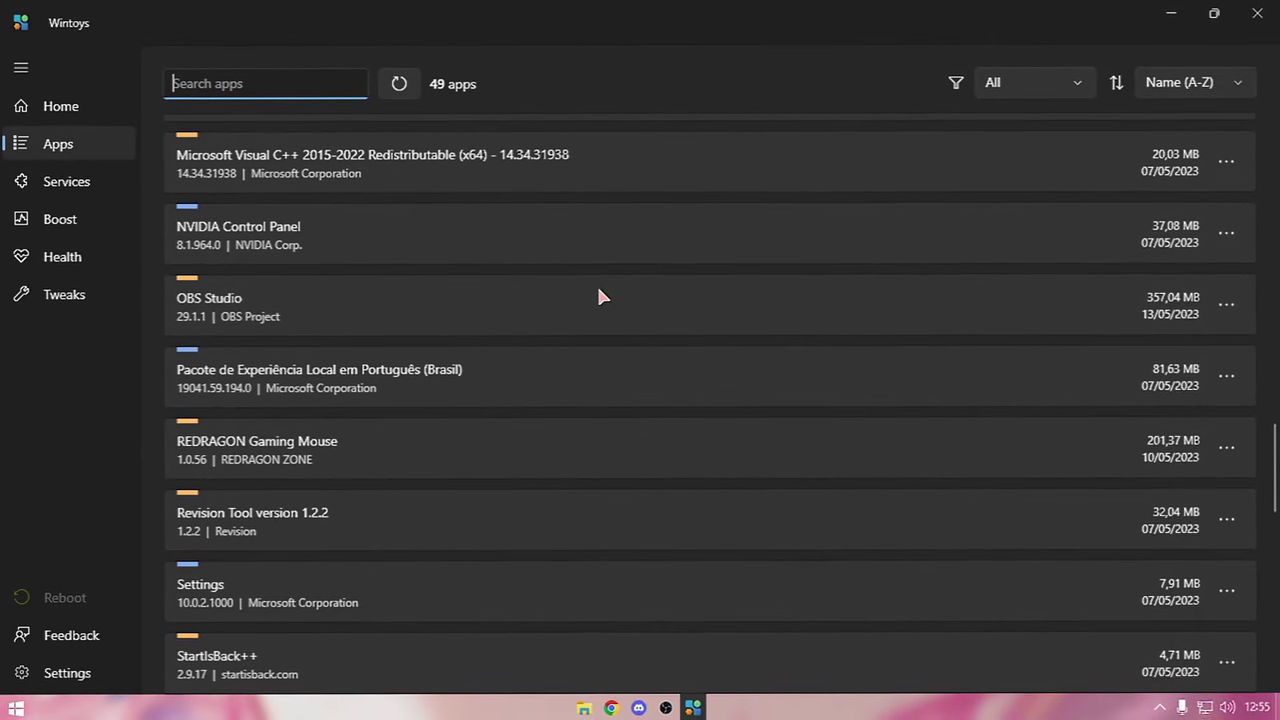
pyautogui.scroll(-6, 598, 300)
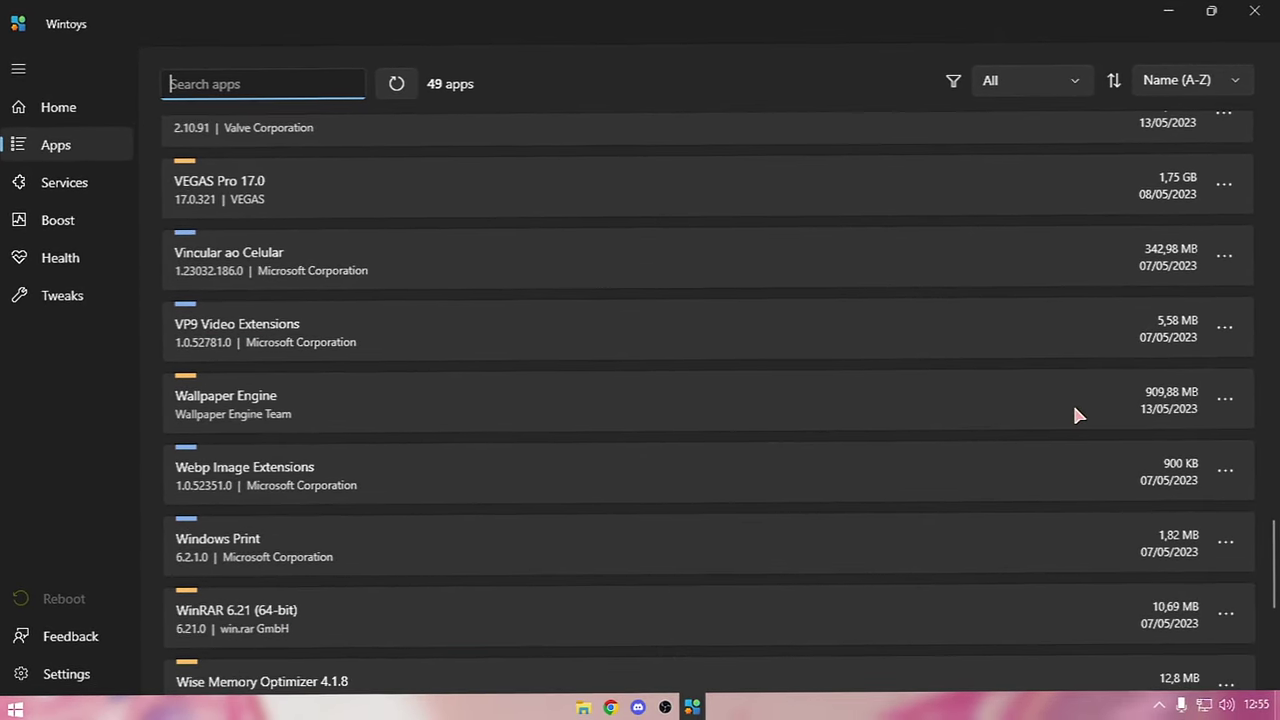
pyautogui.click(1225, 470)
pyautogui.scroll(-5, 447, 431)
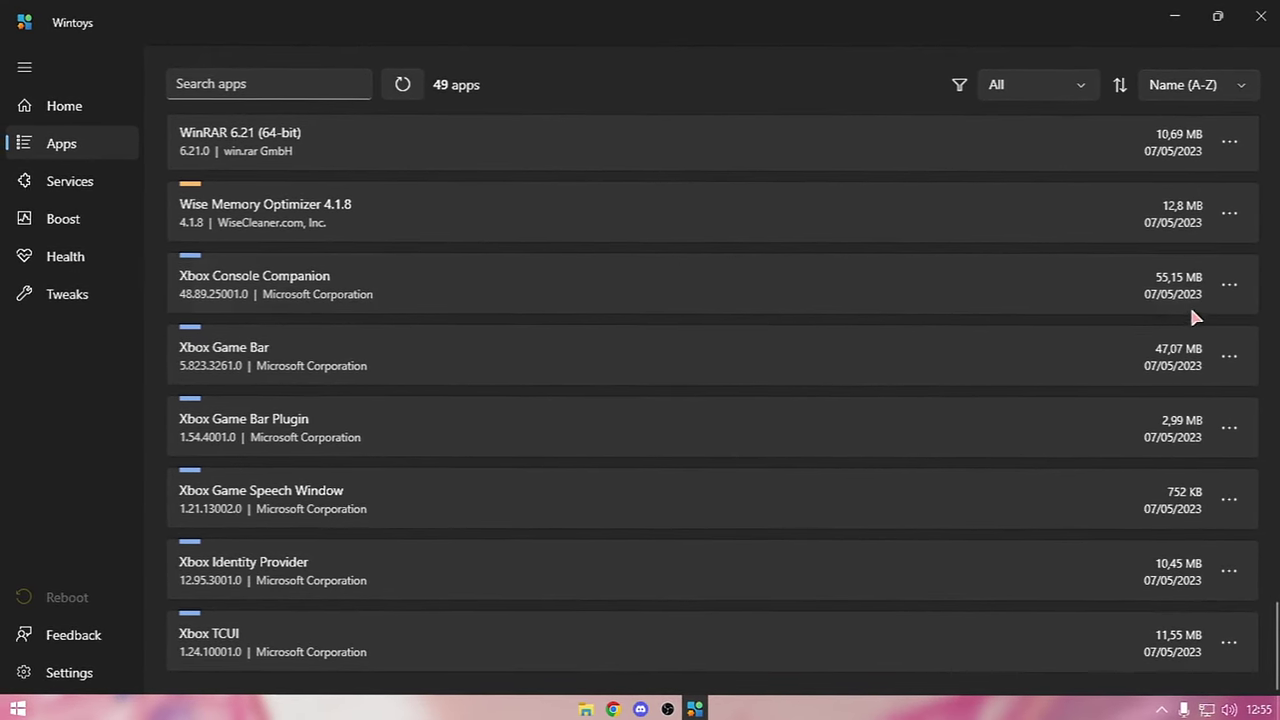
pyautogui.click(1223, 281)
pyautogui.click(1204, 476)
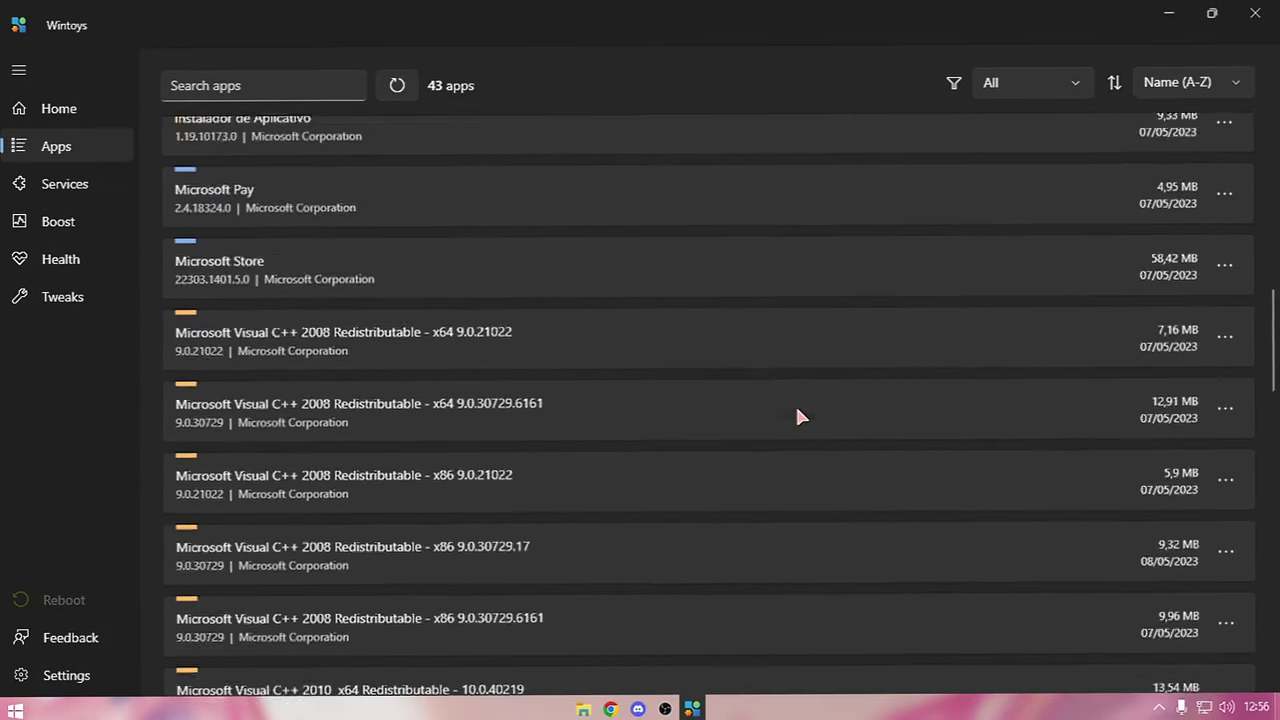
# Find a running service marked safe to disable and stop Assistente de aquisição de imagens do Windows (WIA)
pyautogui.click(67, 189)
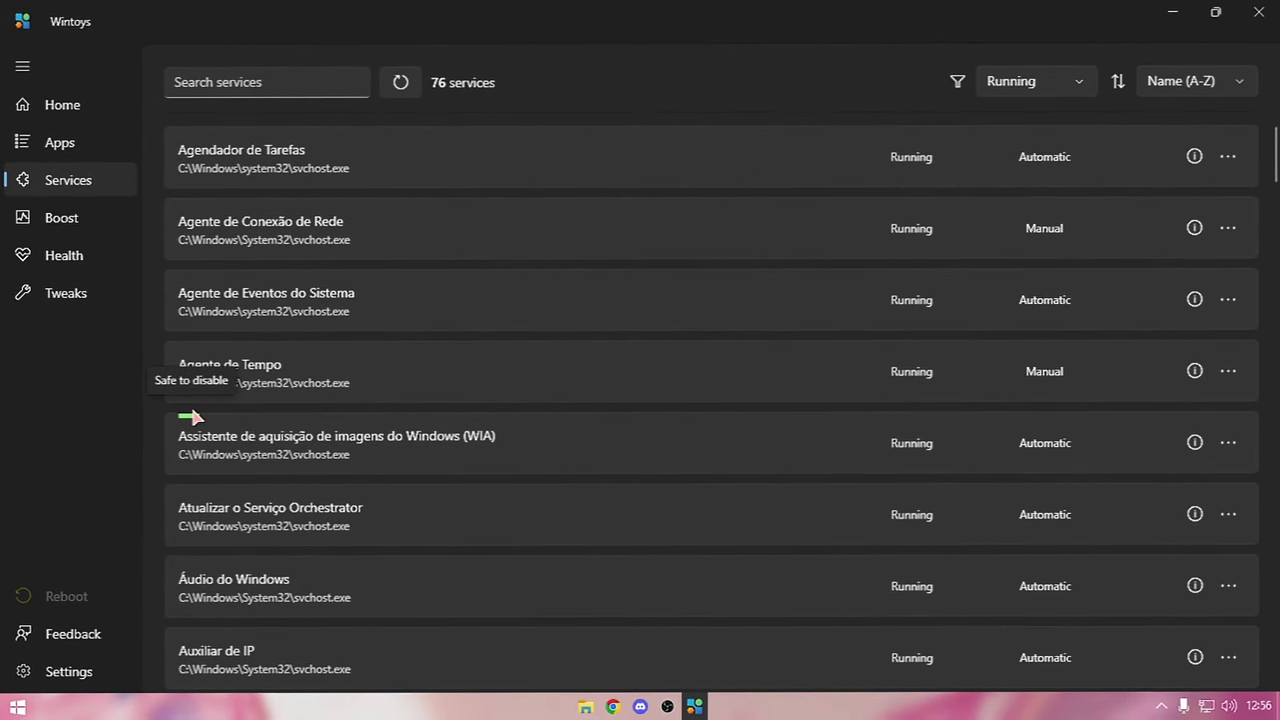
pyautogui.moveTo(190, 422)
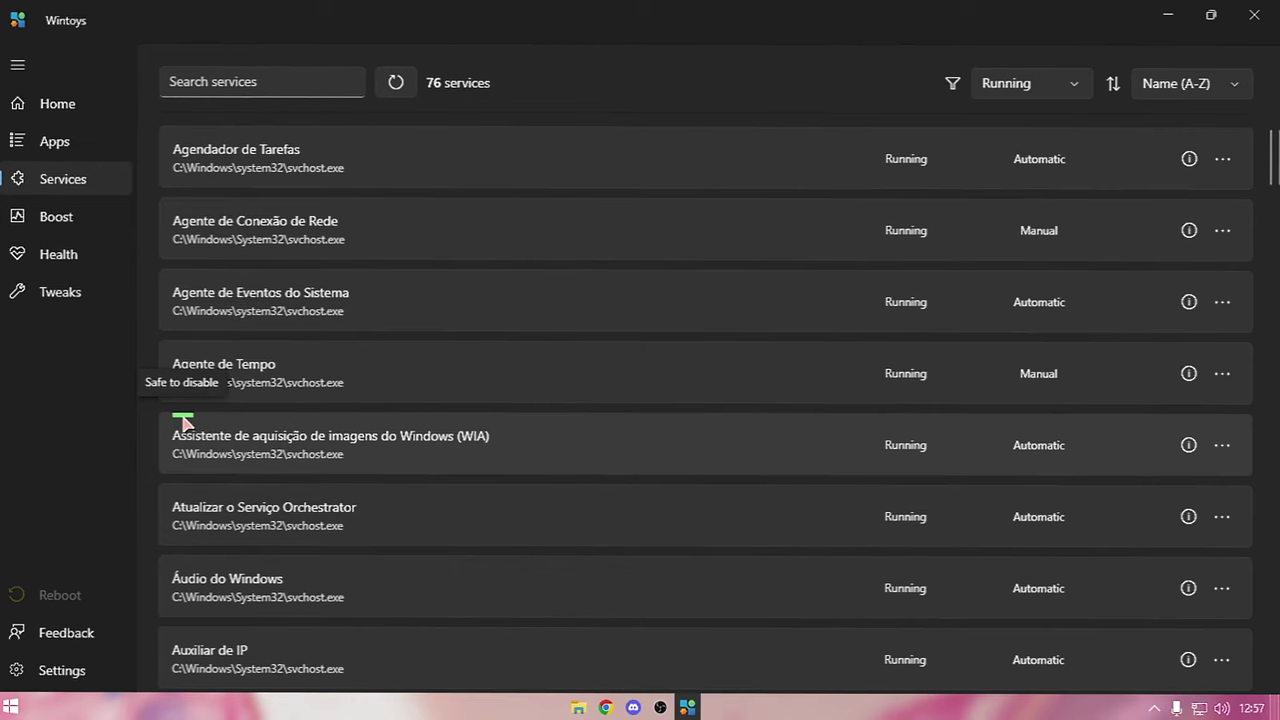
pyautogui.click(1222, 445)
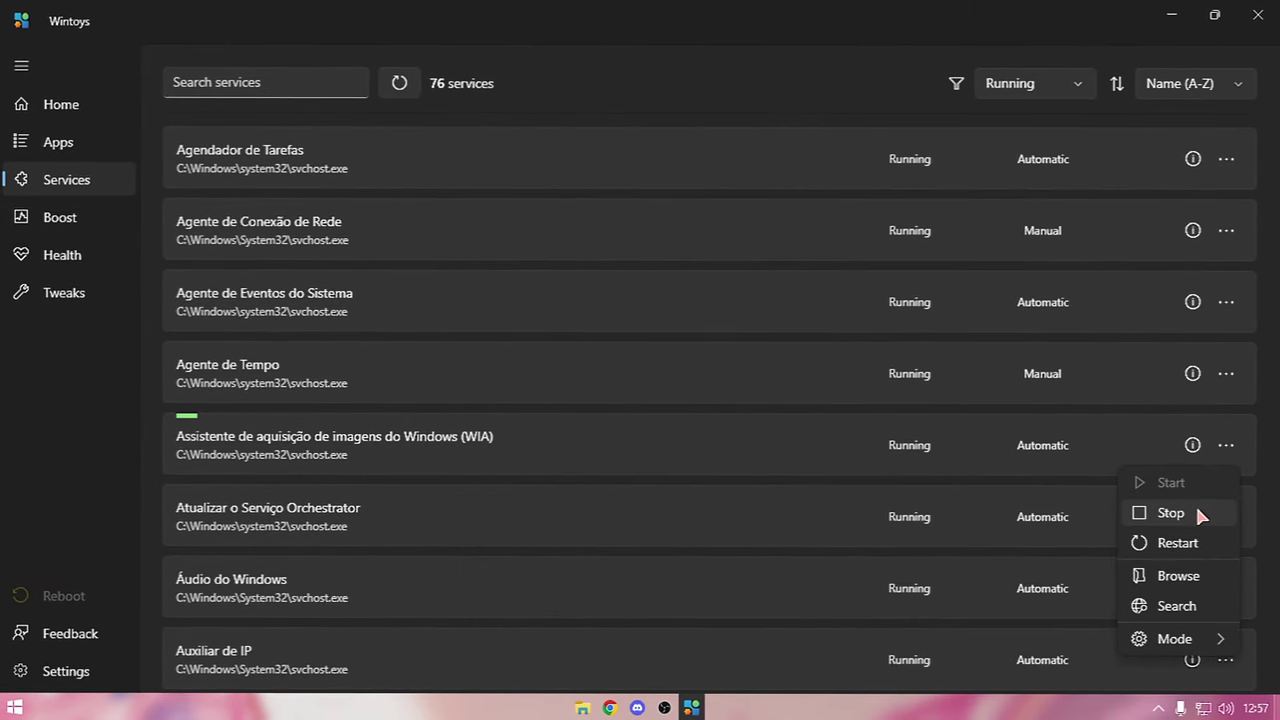
pyautogui.click(1171, 512)
# Set the startup mode of the Auxiliar NetBIOS TCP/IP service to Disabled and stop the service
pyautogui.scroll(-2, 577, 446)
pyautogui.click(1227, 484)
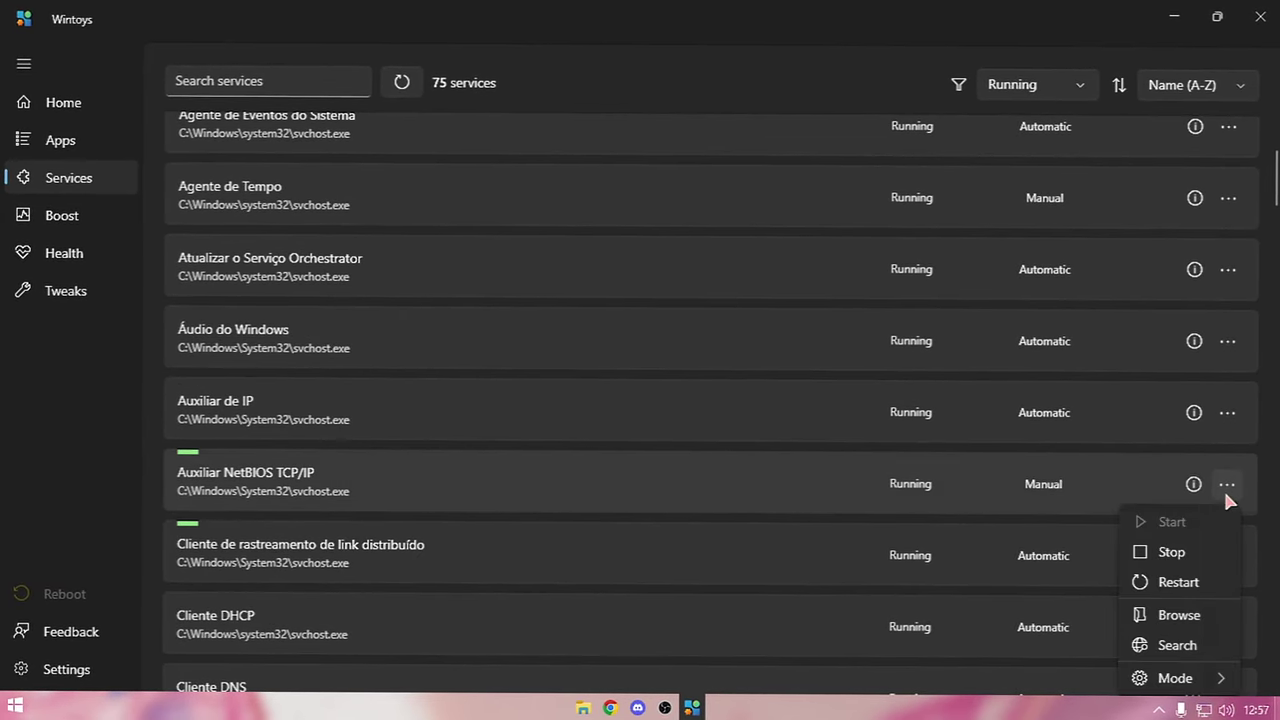
pyautogui.moveTo(1208, 678)
pyautogui.click(1093, 676)
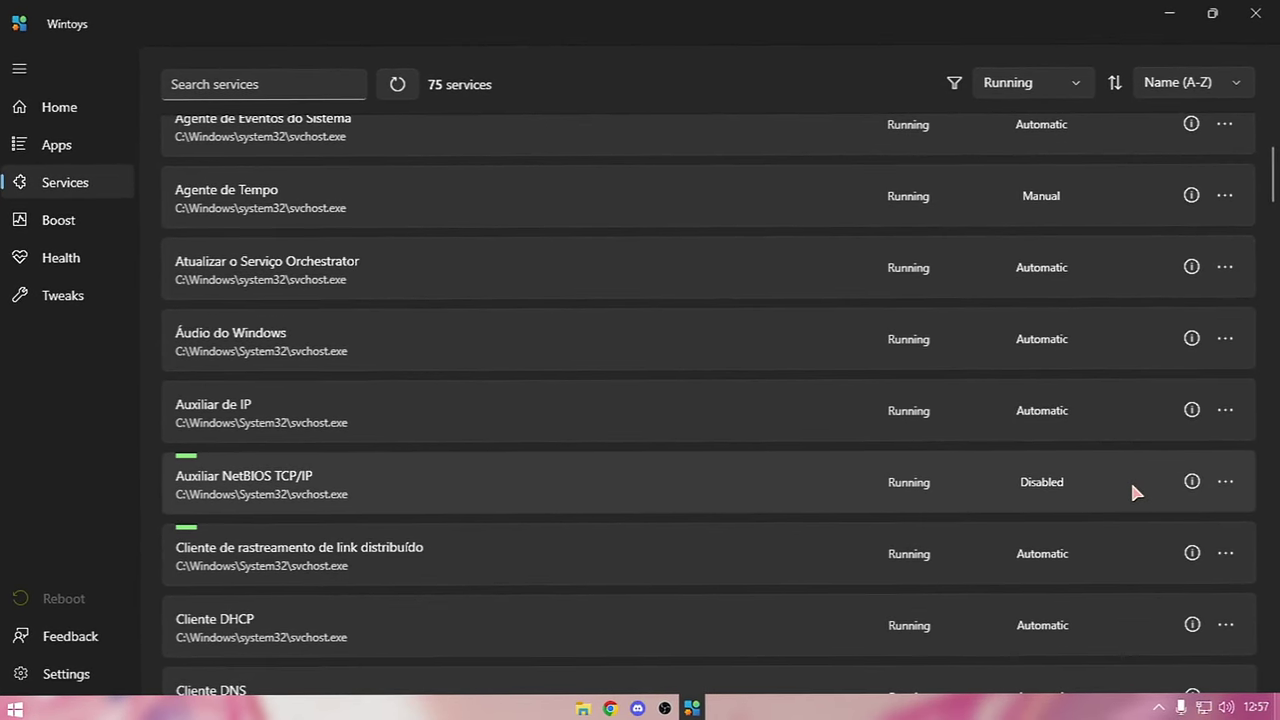
pyautogui.click(1224, 482)
pyautogui.click(1203, 549)
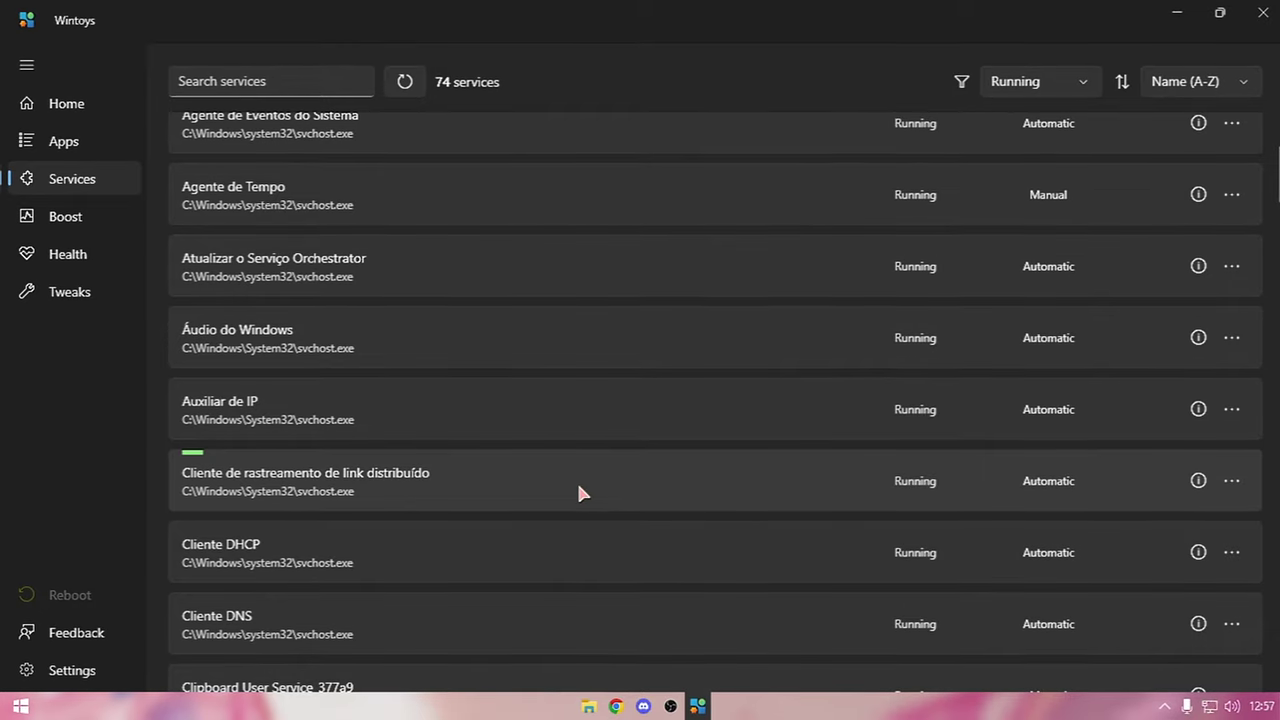
# Examine the remaining running services for others marked safe to disable
pyautogui.scroll(-3, 403, 477)
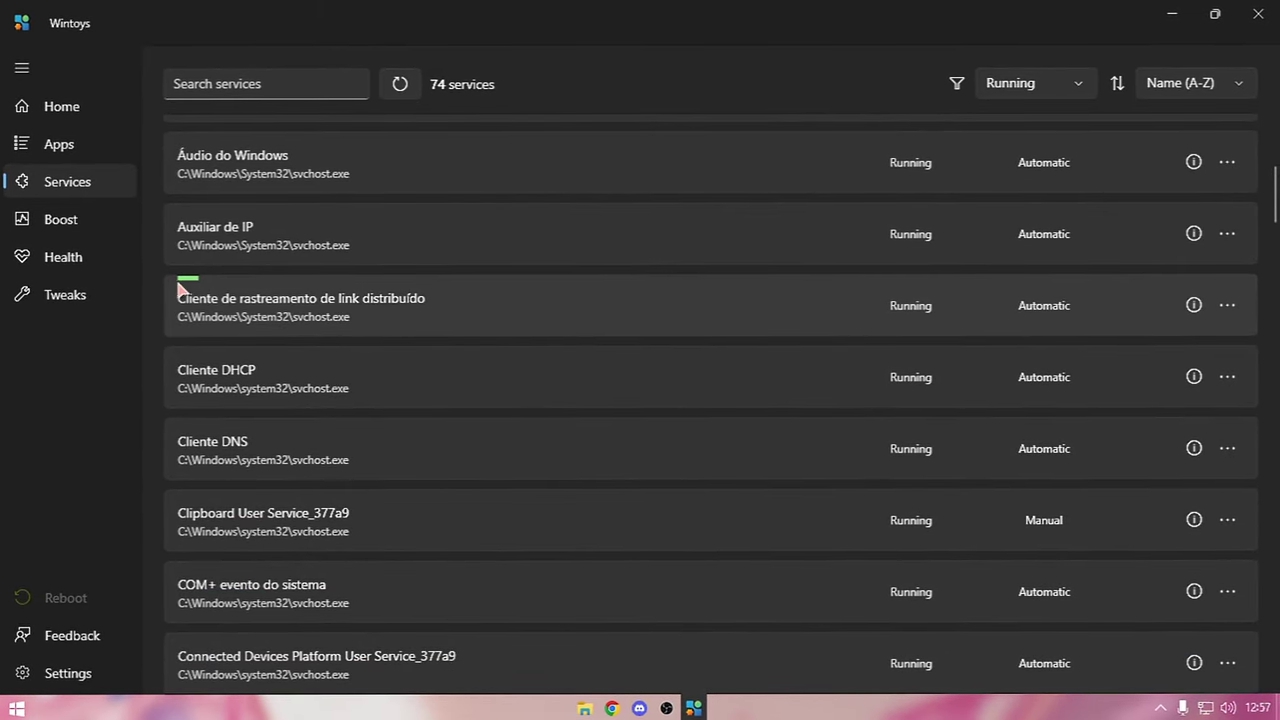
pyautogui.scroll(-7, 373, 305)
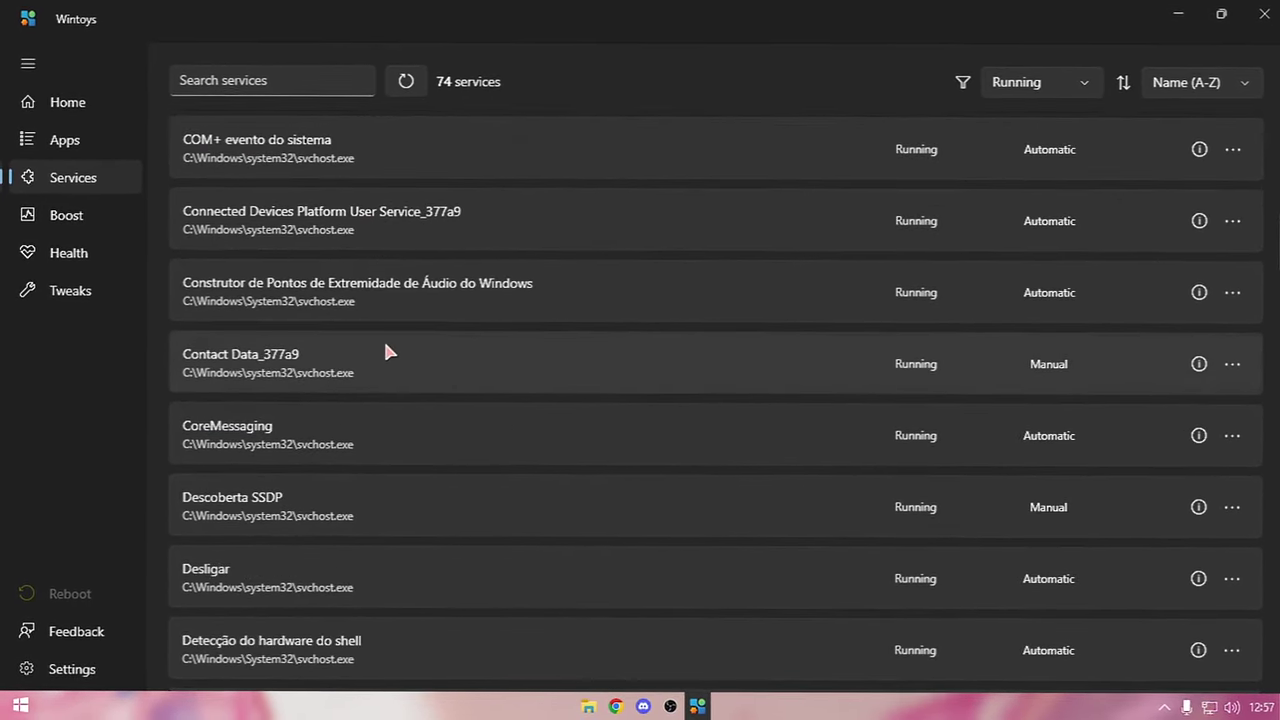
pyautogui.scroll(-15, 383, 338)
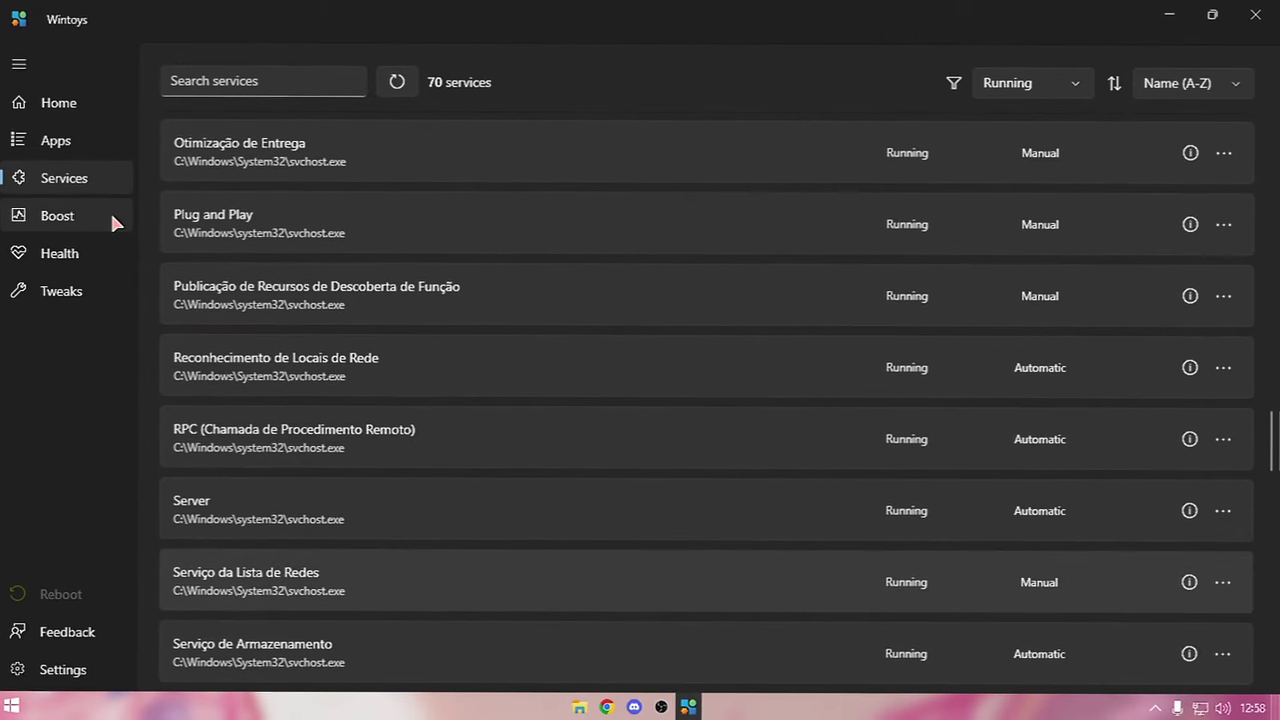
# View the Windows power plans from the Ultimate Performance Power Plan setting in Boost, including the additional plans, and close the power options
pyautogui.click(86, 219)
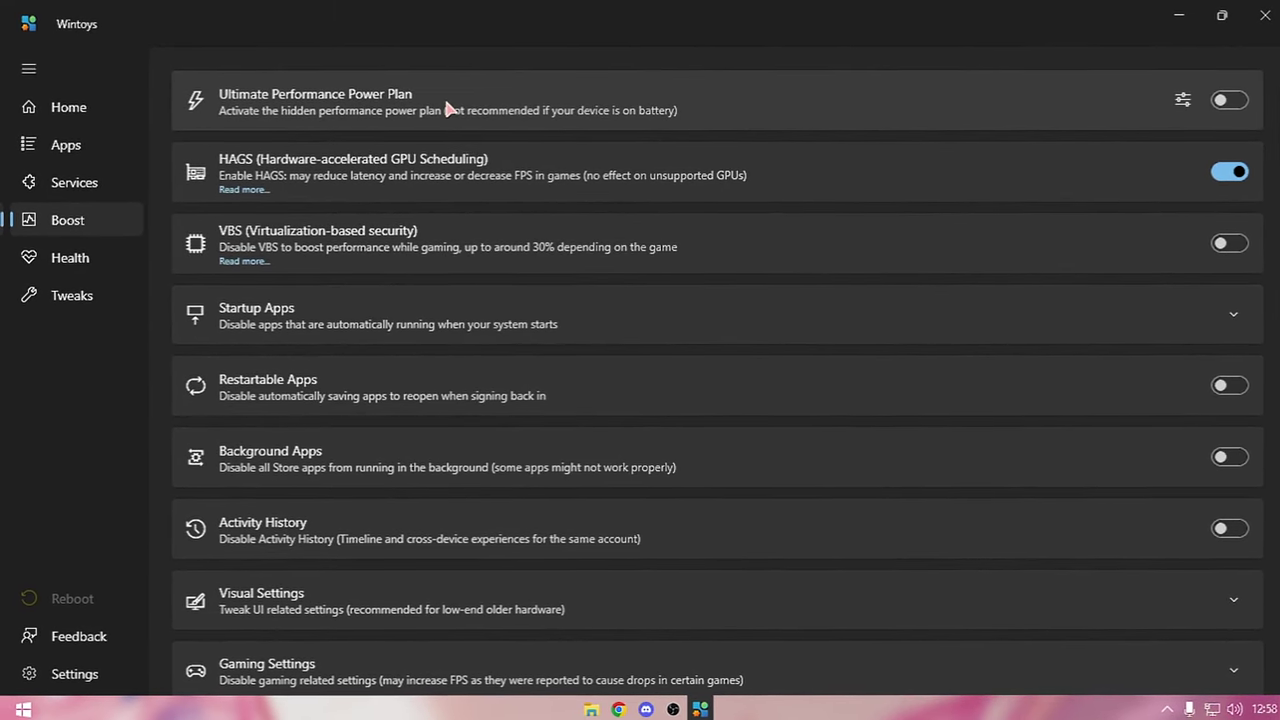
pyautogui.click(1178, 103)
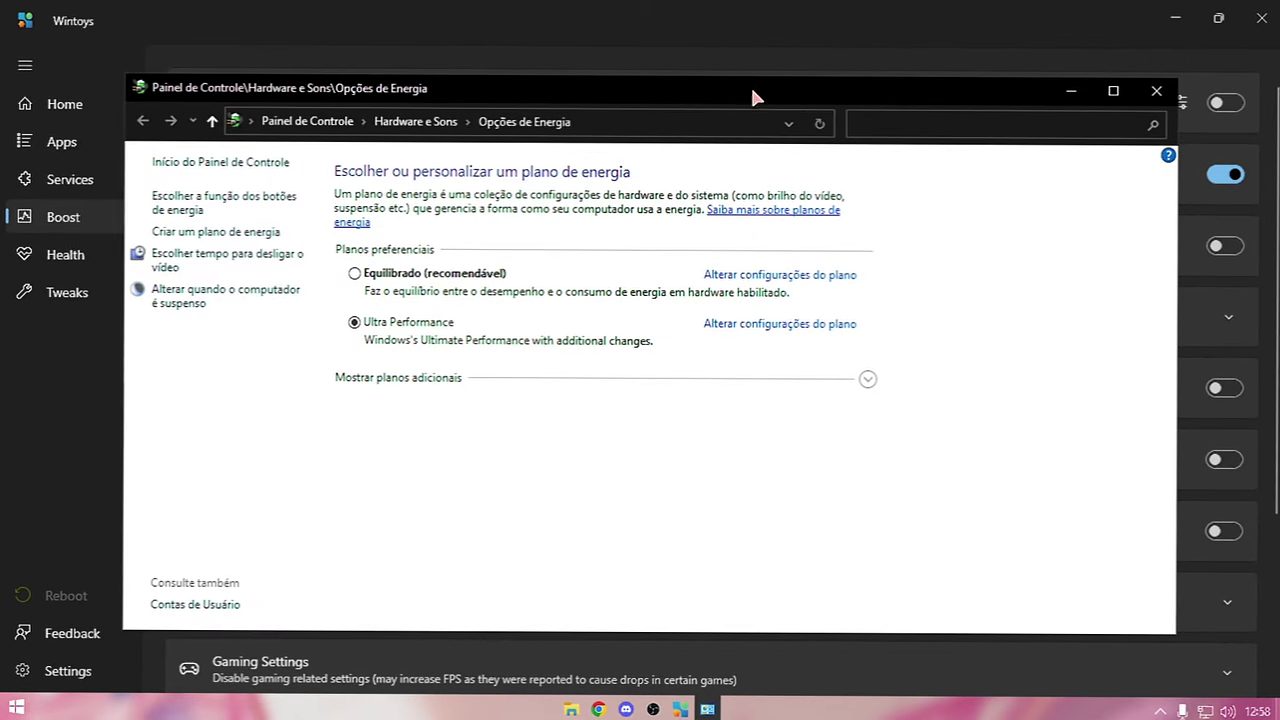
pyautogui.moveTo(755, 97); pyautogui.dragTo(740, 200)
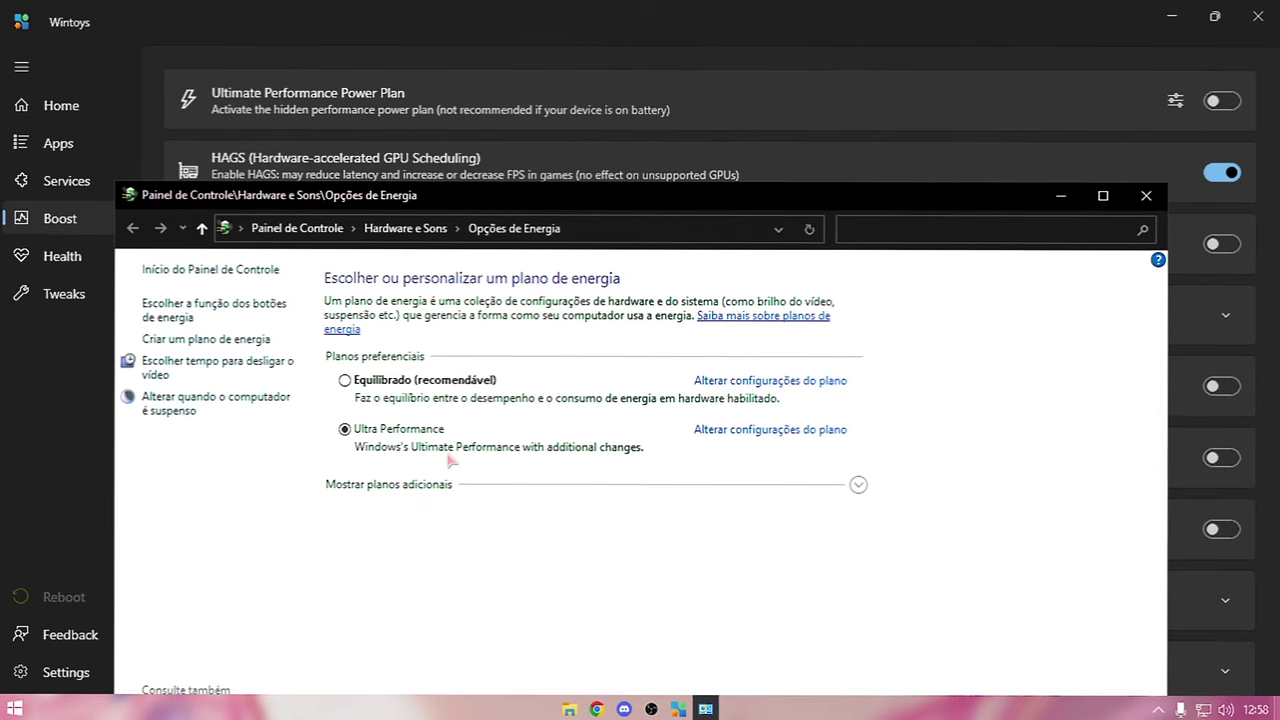
pyautogui.moveTo(537, 192); pyautogui.dragTo(551, 125)
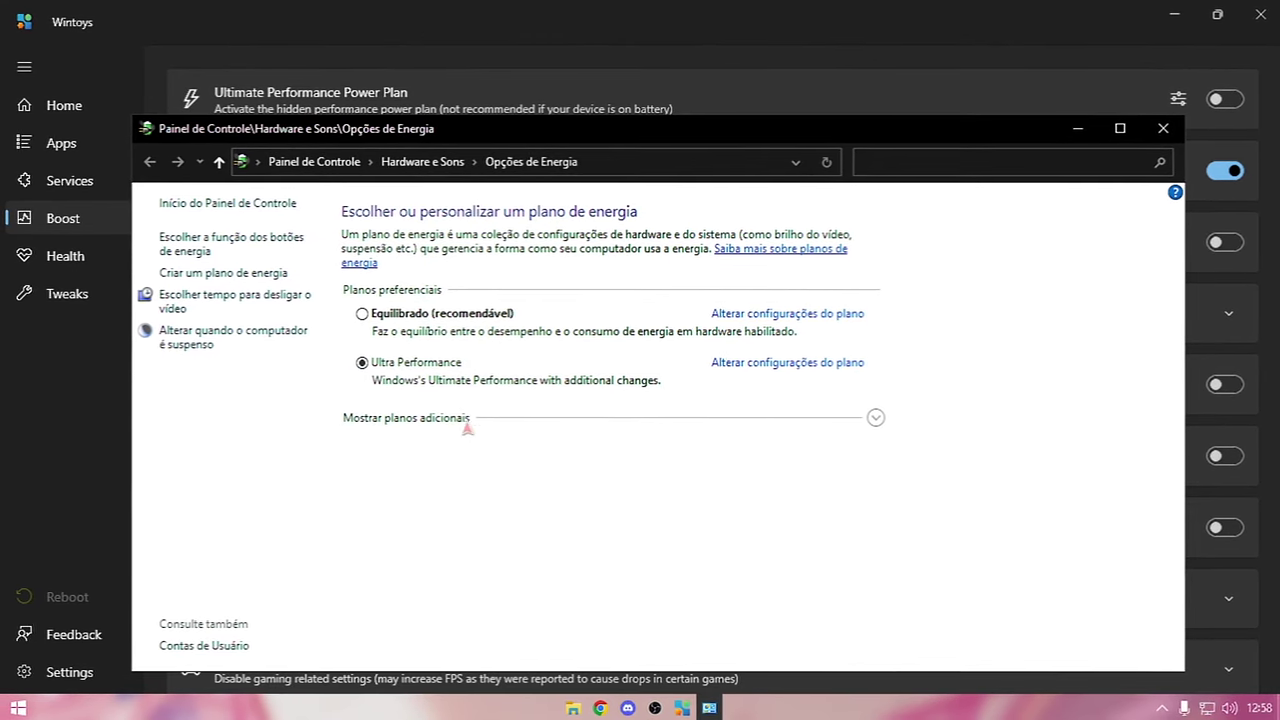
pyautogui.click(1143, 132)
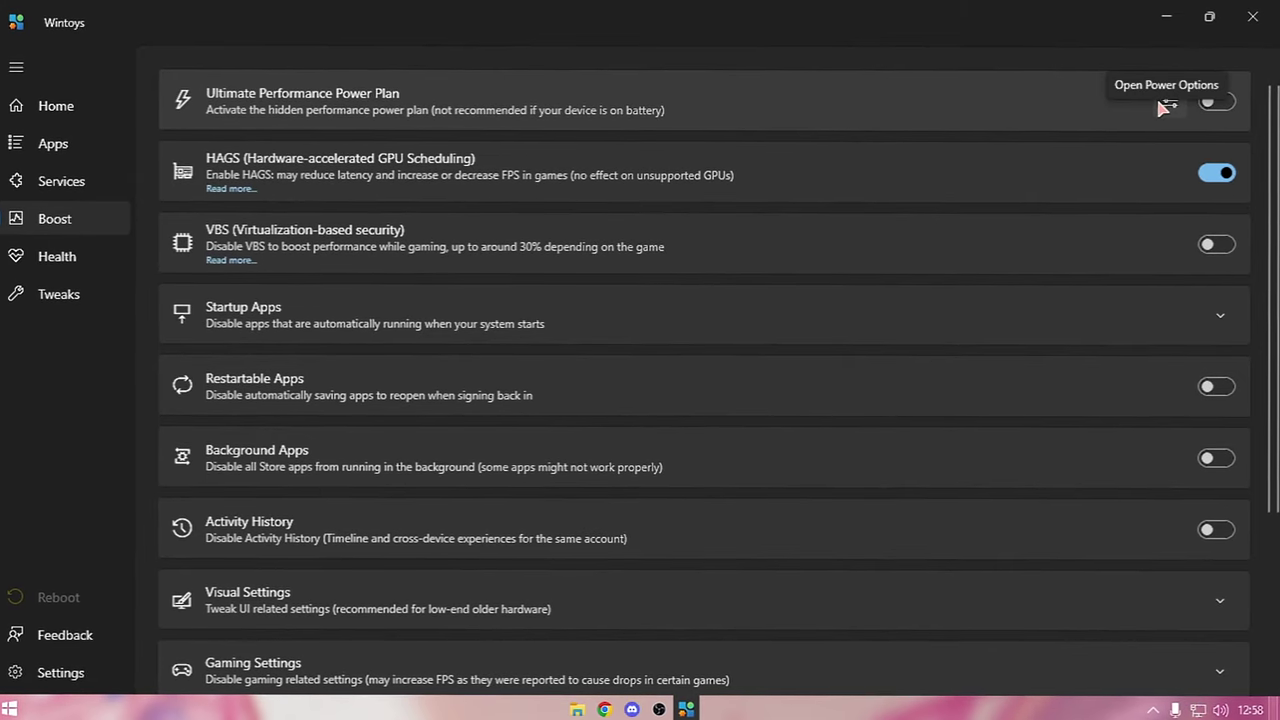
pyautogui.click(1168, 102)
pyautogui.click(455, 420)
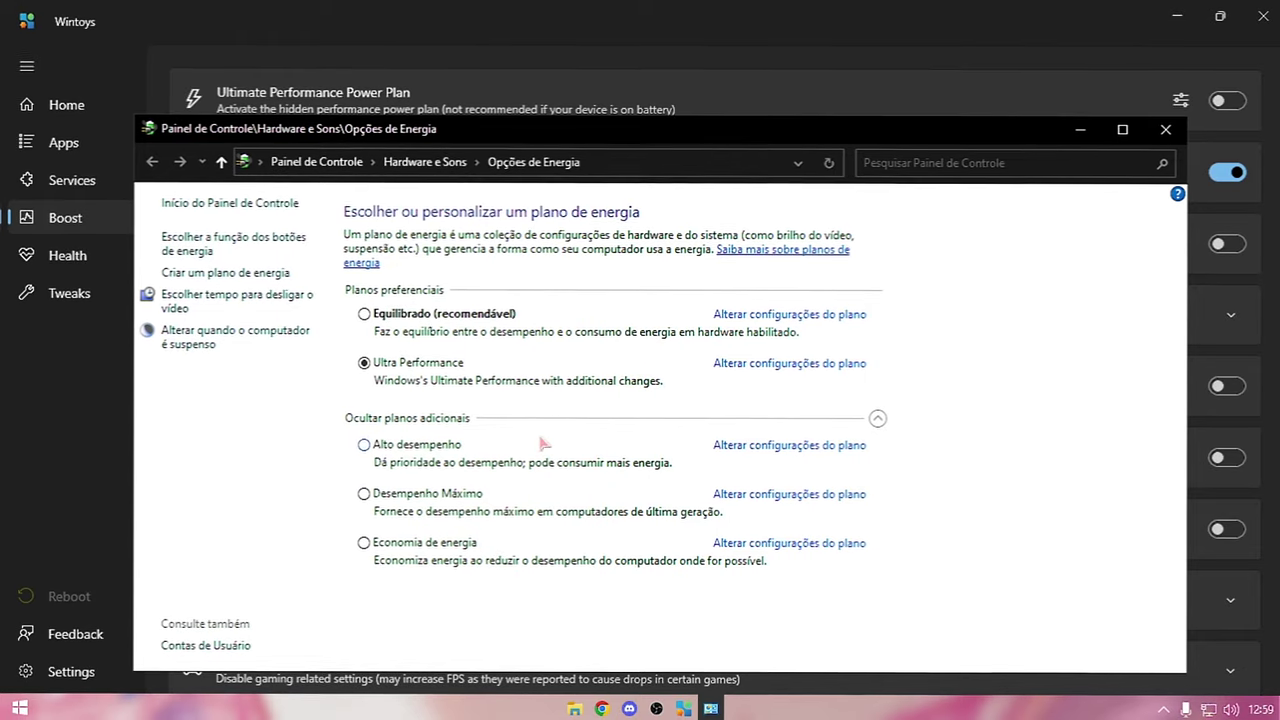
pyautogui.hotkey('alt', 'F4')
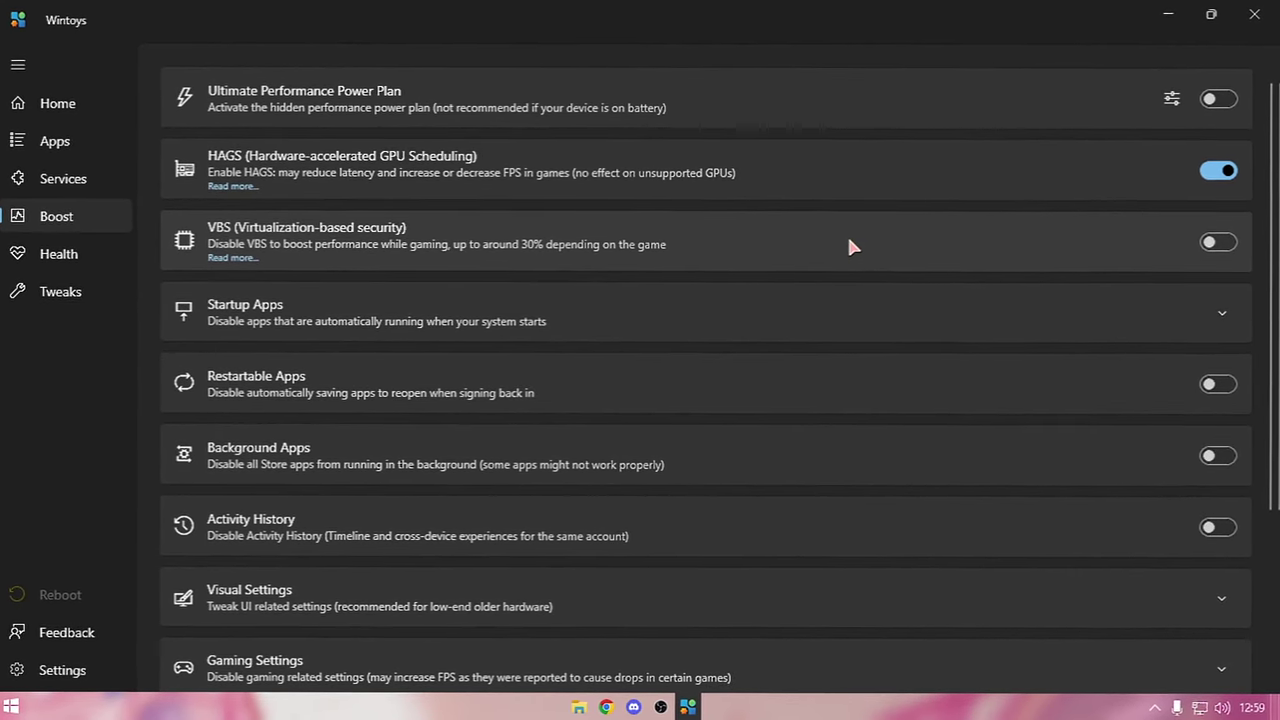
# In Startup Apps, turn off Vincular ao Celular and delete the Steam and EpicGamesLauncher entries
pyautogui.click(1222, 312)
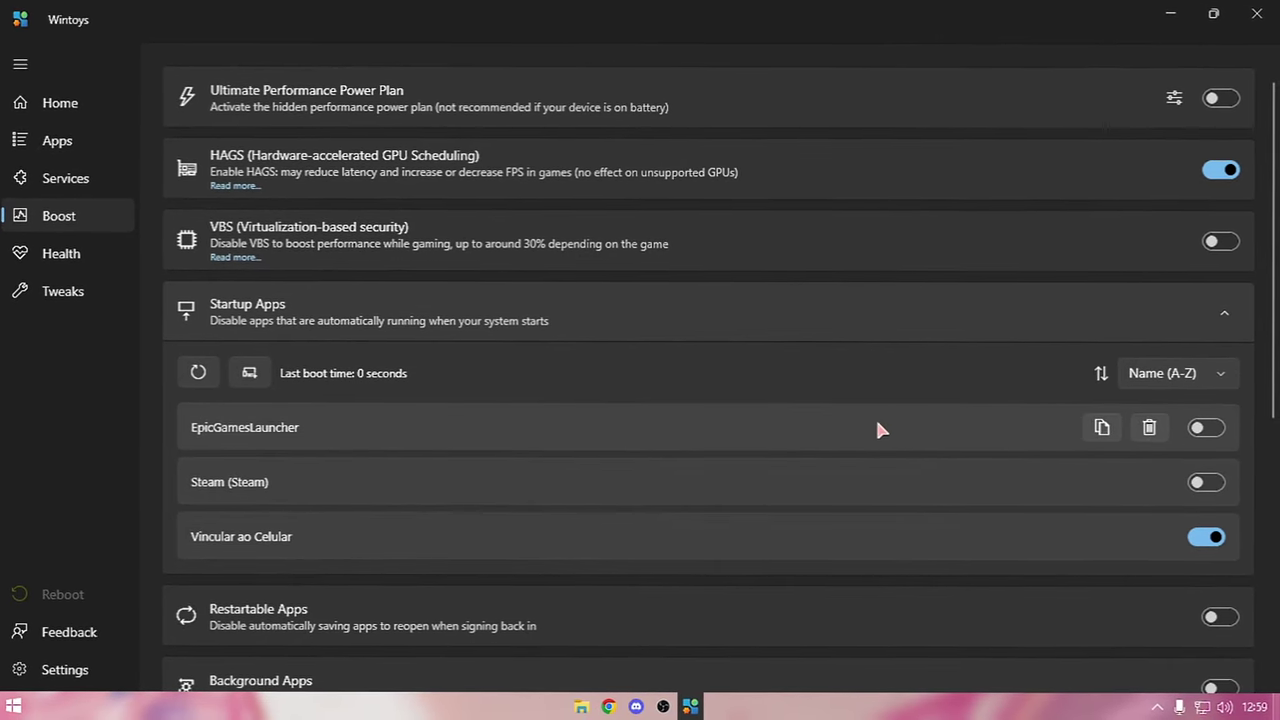
pyautogui.click(1207, 538)
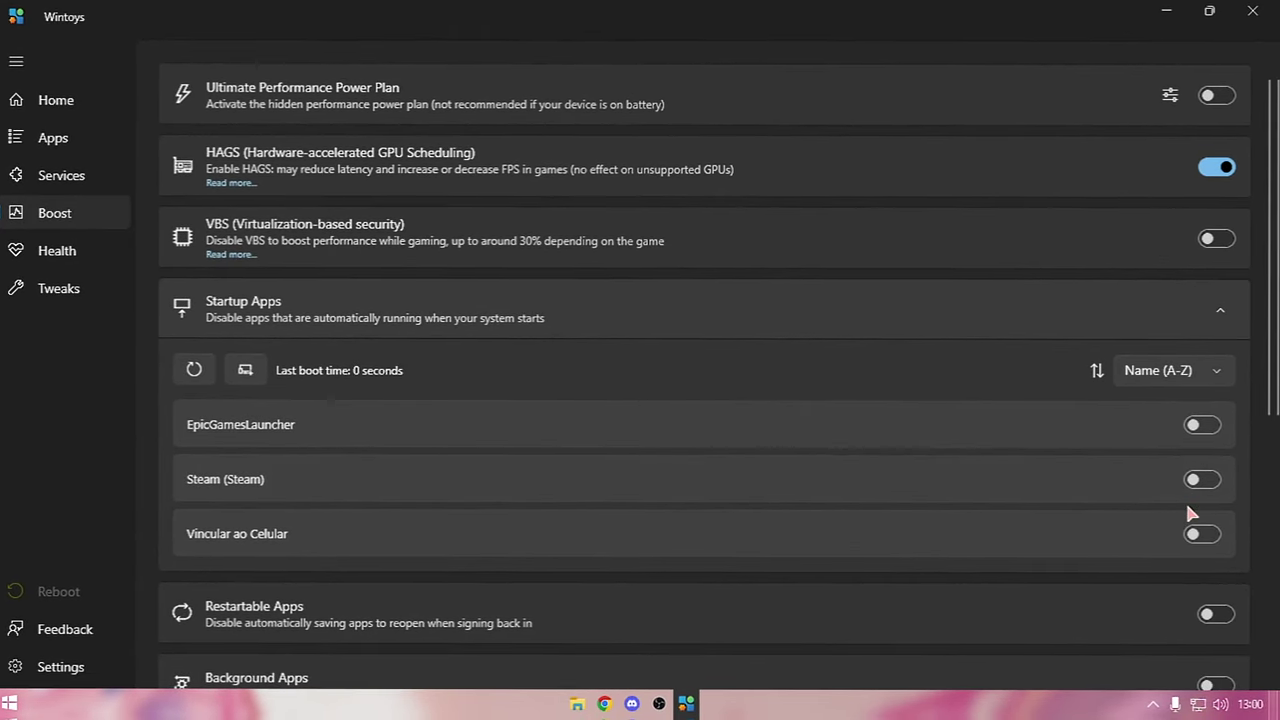
pyautogui.click(1149, 480)
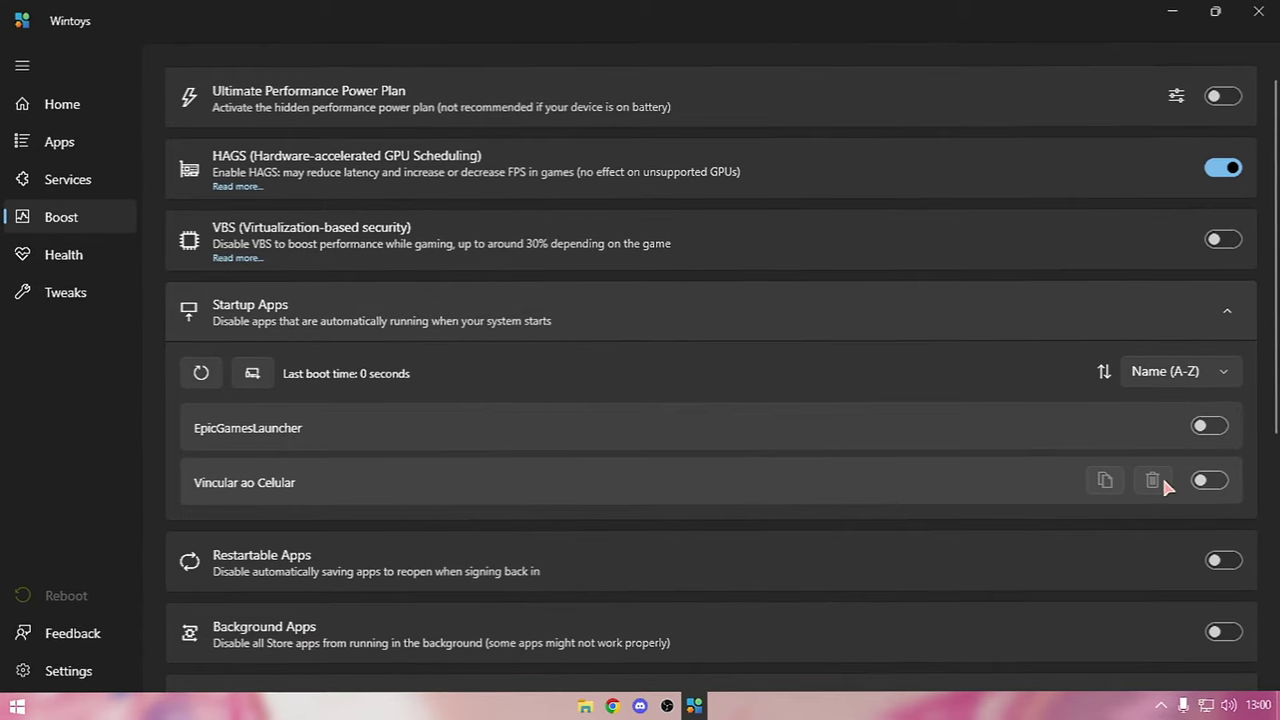
pyautogui.click(1152, 427)
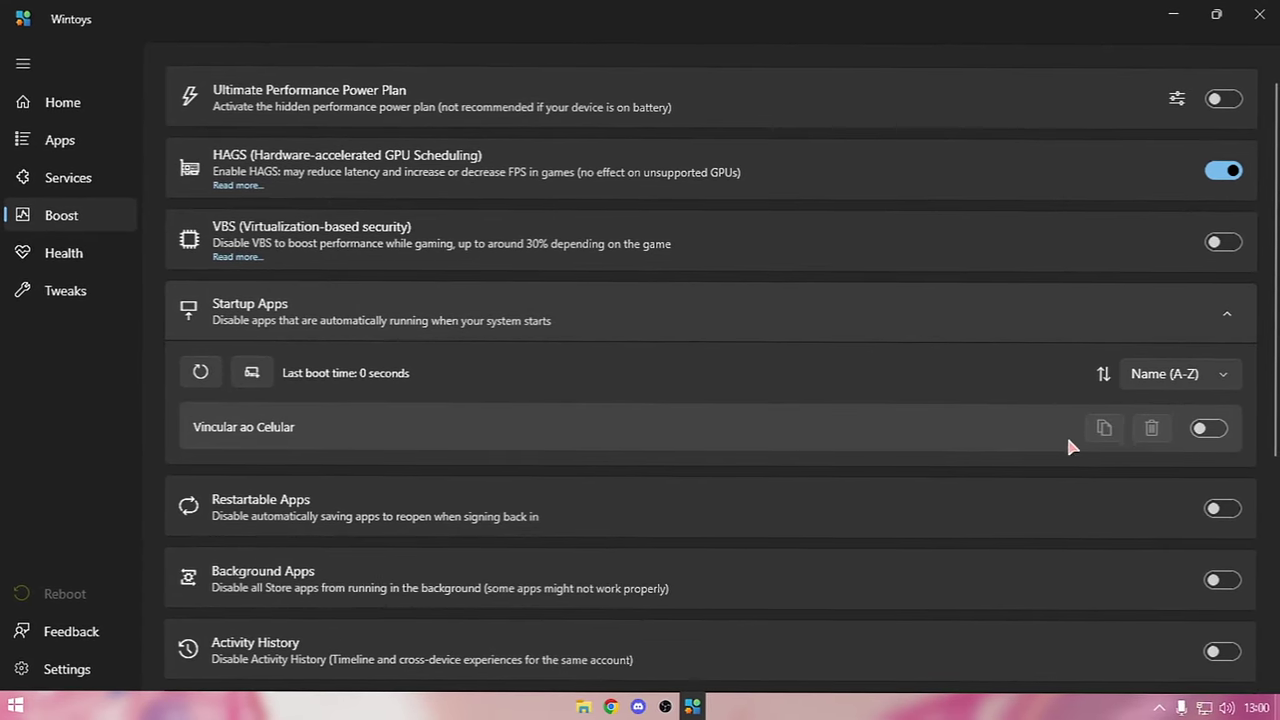
pyautogui.click(755, 312)
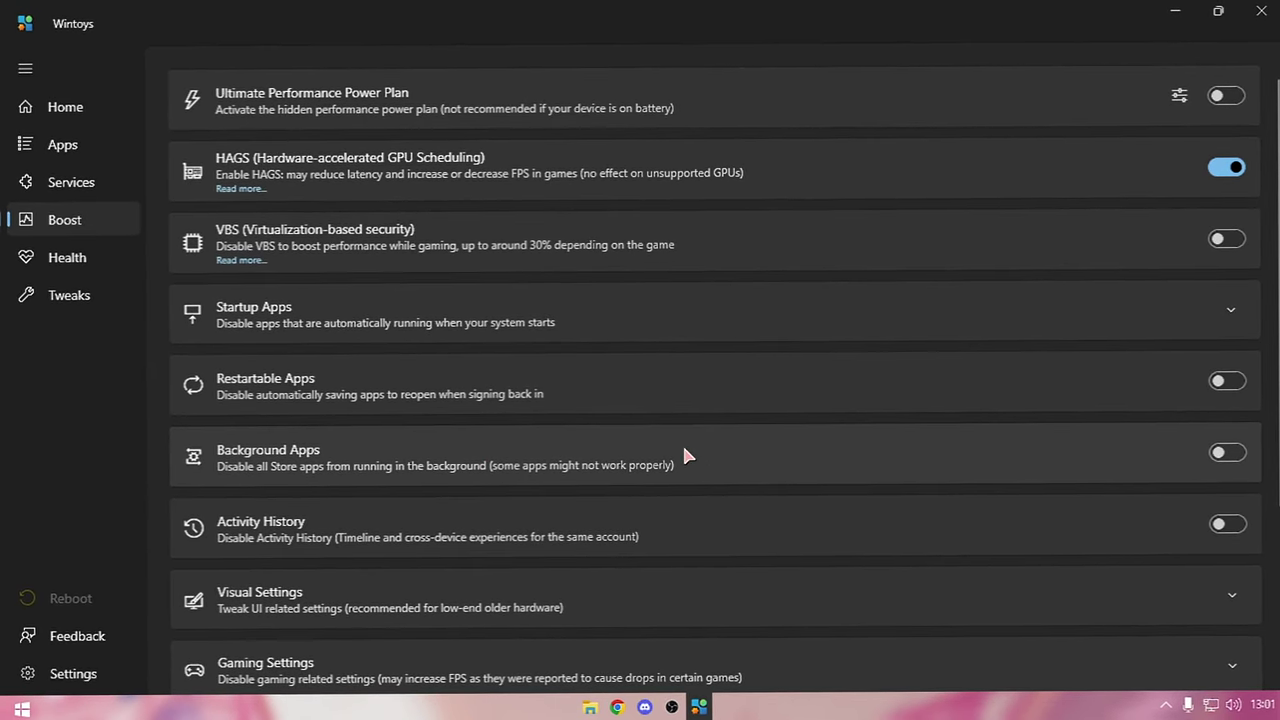
# Turn on the Activity History option in Boost to disable activity tracking
pyautogui.scroll(-2, 1228, 459)
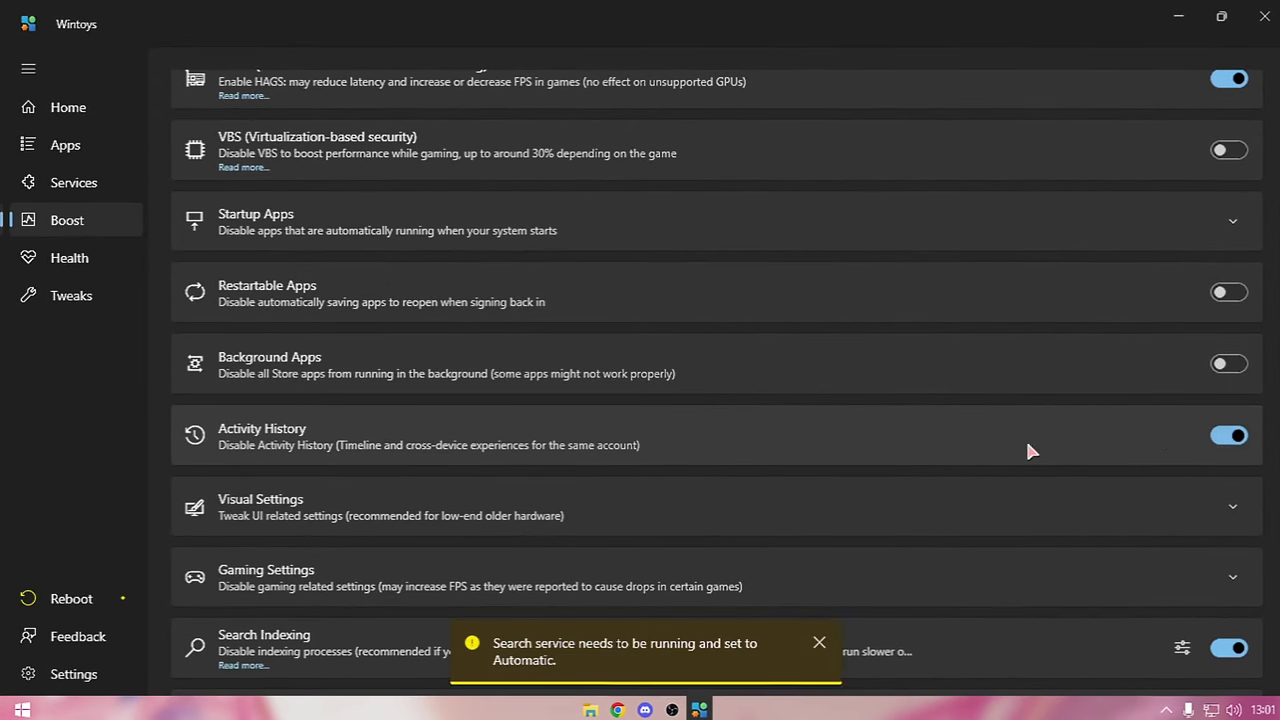
pyautogui.scroll(-2, 934, 403)
pyautogui.scroll(2, 1014, 363)
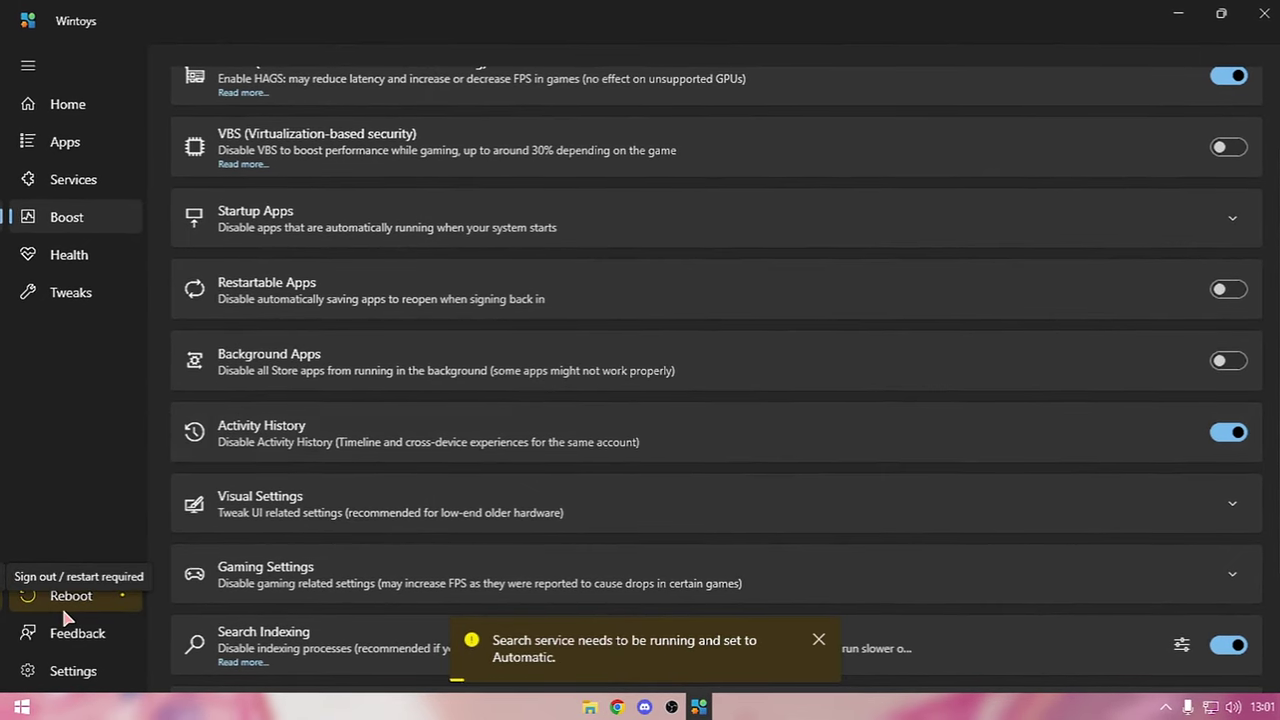
# Expand Visual Settings, view the Windows visual effects performance options, and close them without making changes
pyautogui.scroll(-2, 838, 466)
pyautogui.click(788, 490)
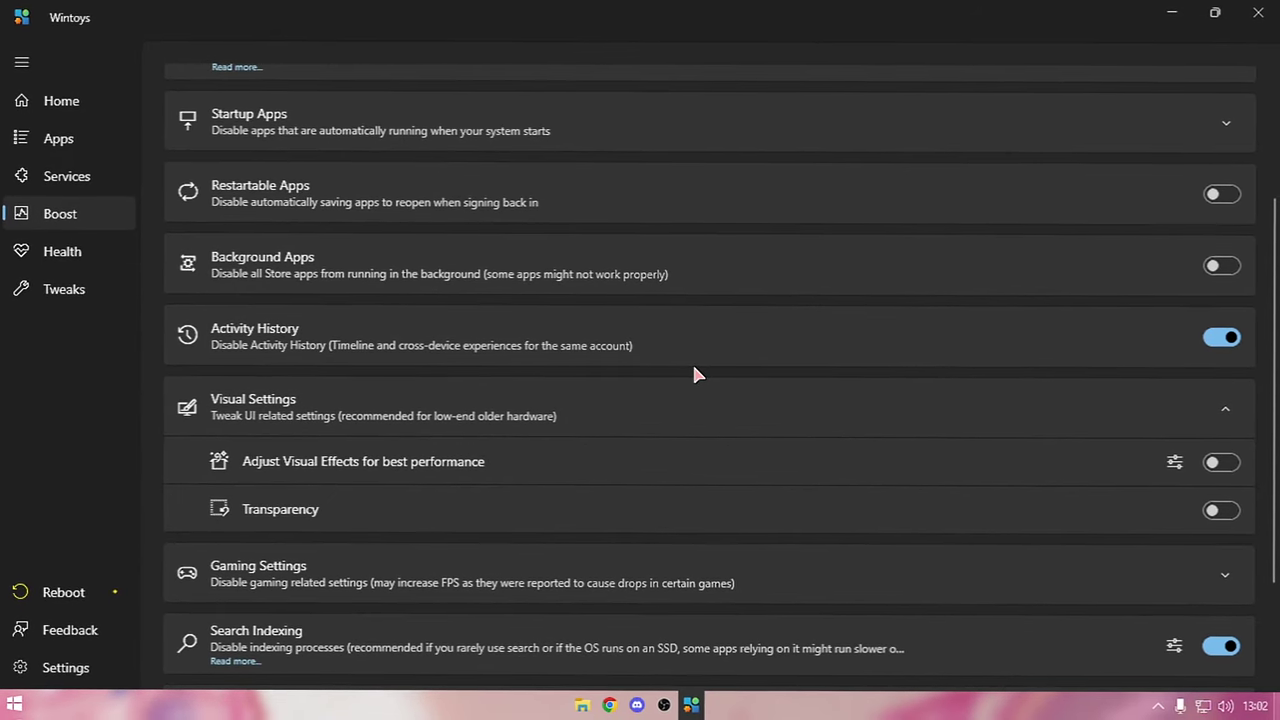
pyautogui.click(1174, 461)
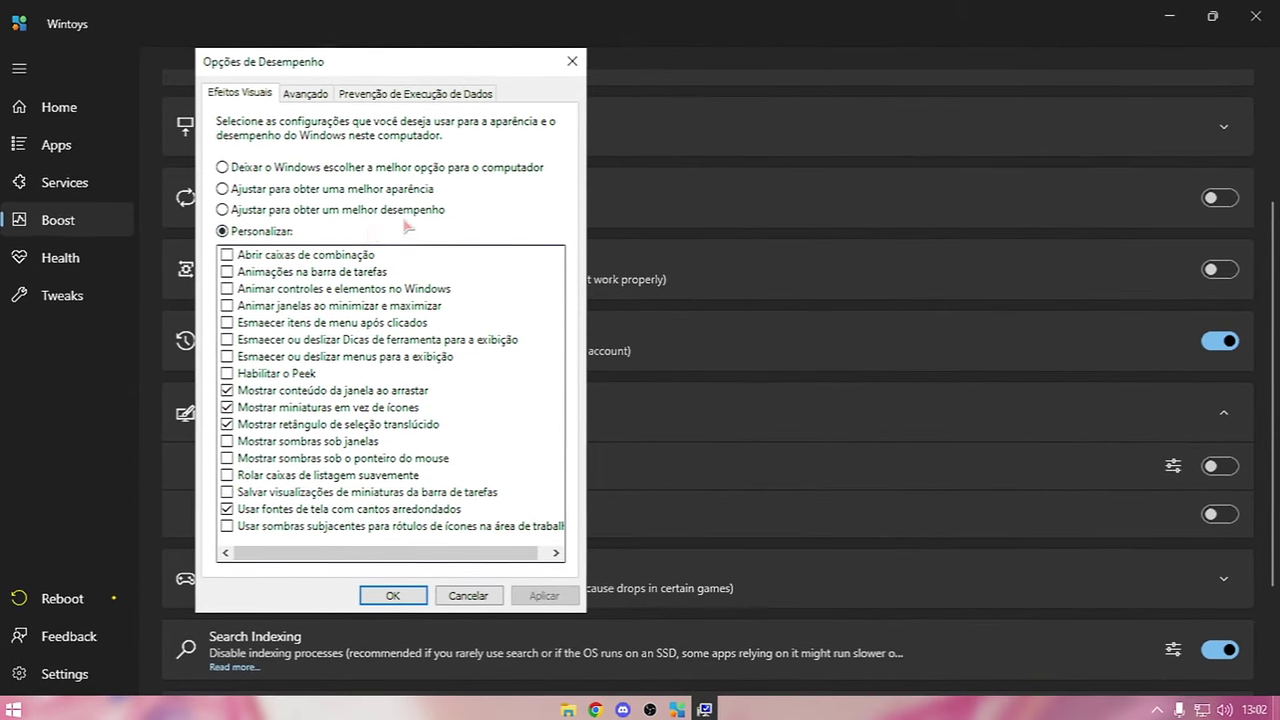
pyautogui.press('Escape')
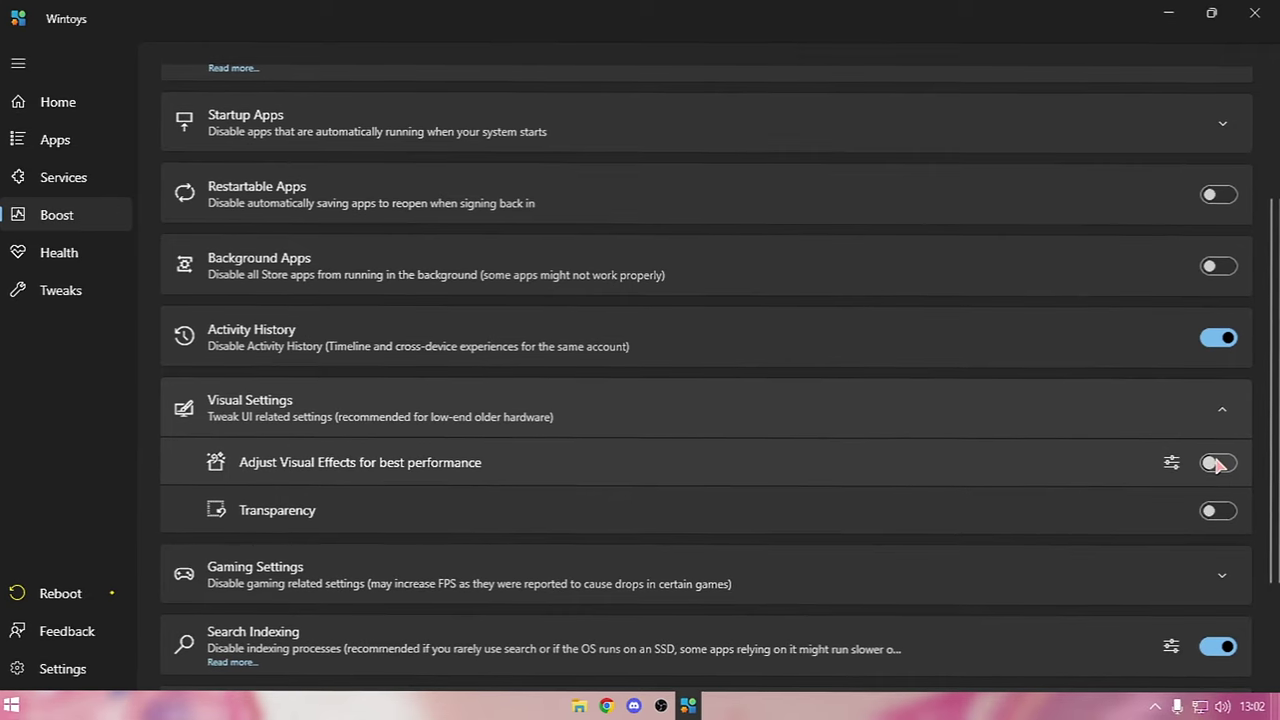
# Expand Gaming Settings and review its options along with Search Indexing, Delivery Optimization and Network Adapter Onboard Processor
pyautogui.scroll(-1, 1215, 465)
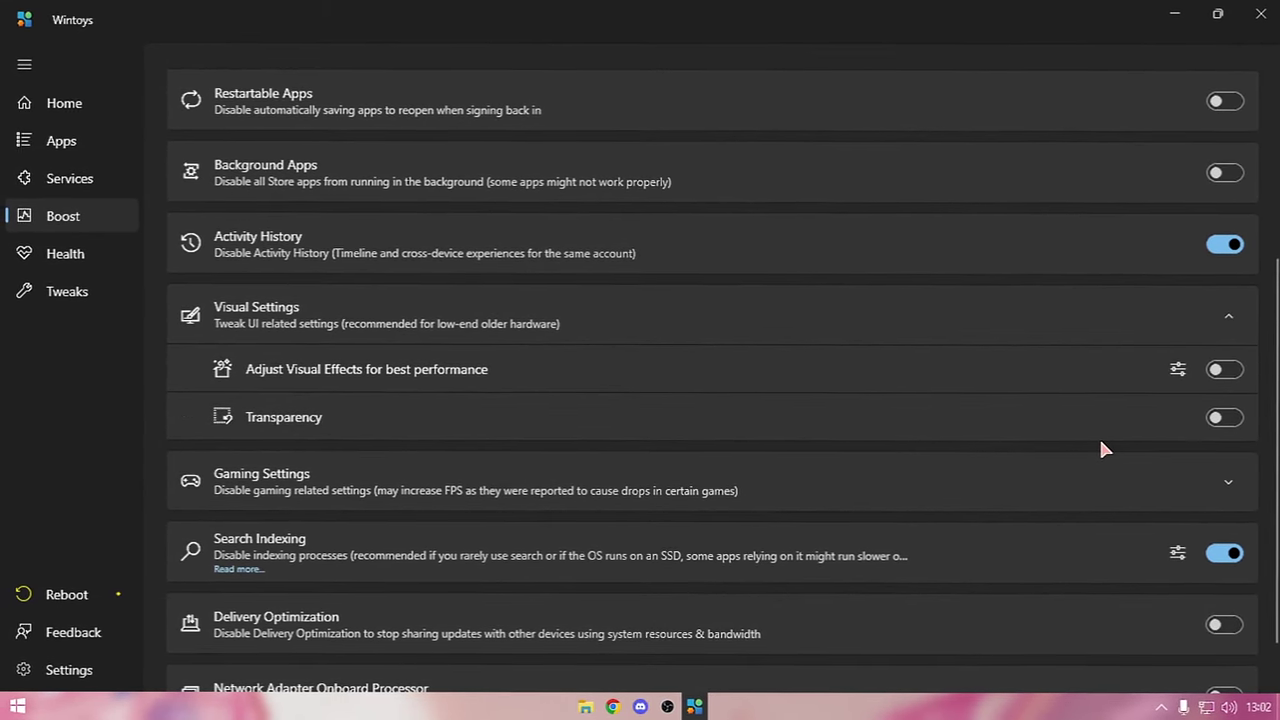
pyautogui.scroll(-1, 1100, 443)
pyautogui.click(540, 405)
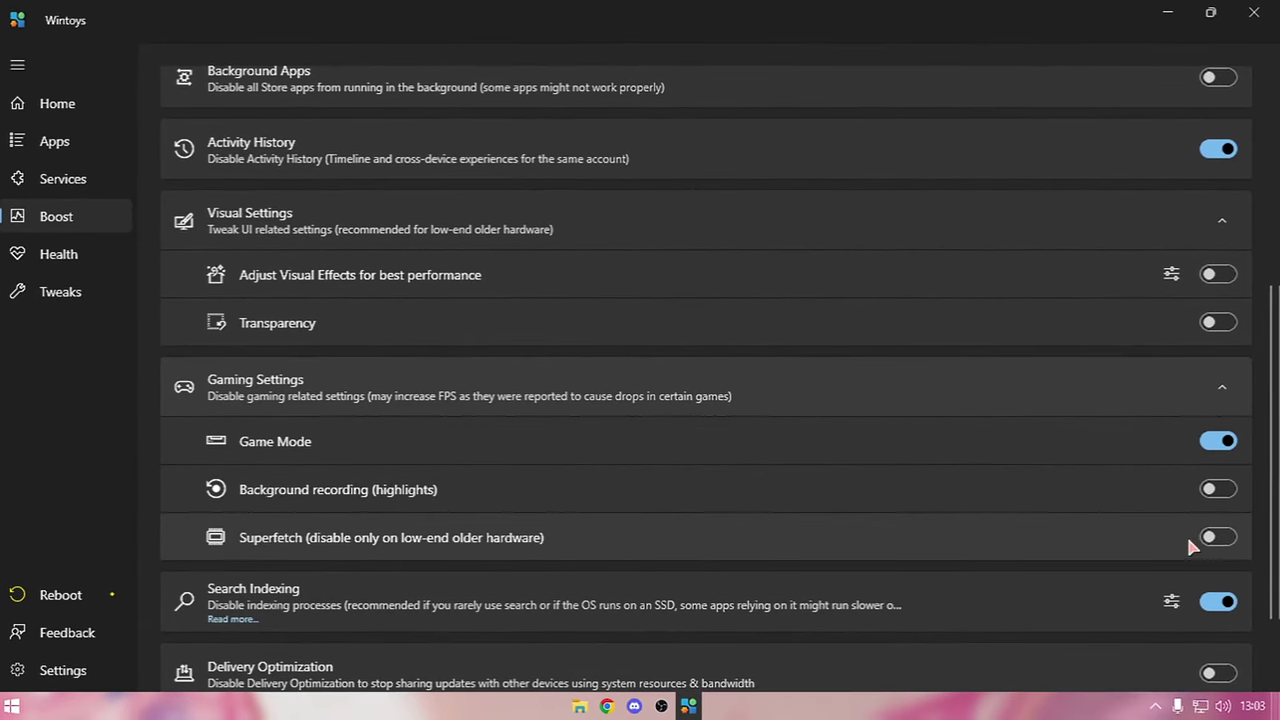
pyautogui.scroll(-2, 449, 499)
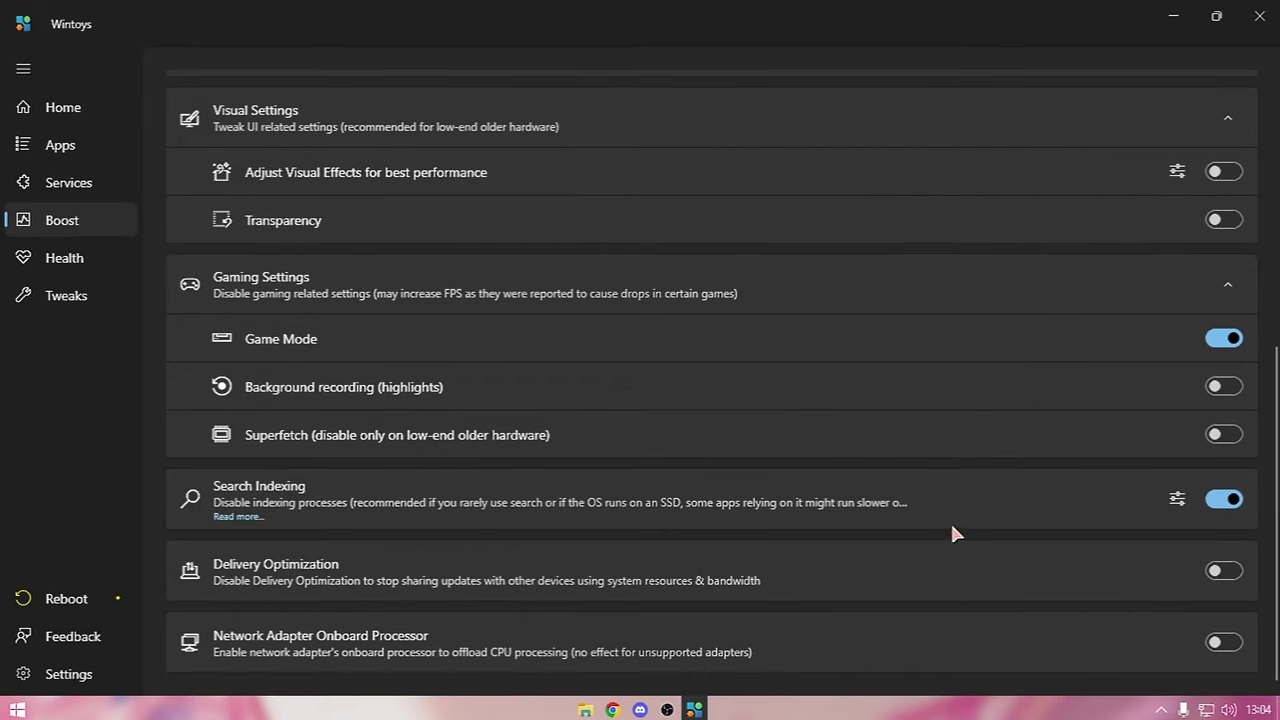
pyautogui.click(22, 708)
pyautogui.click(634, 528)
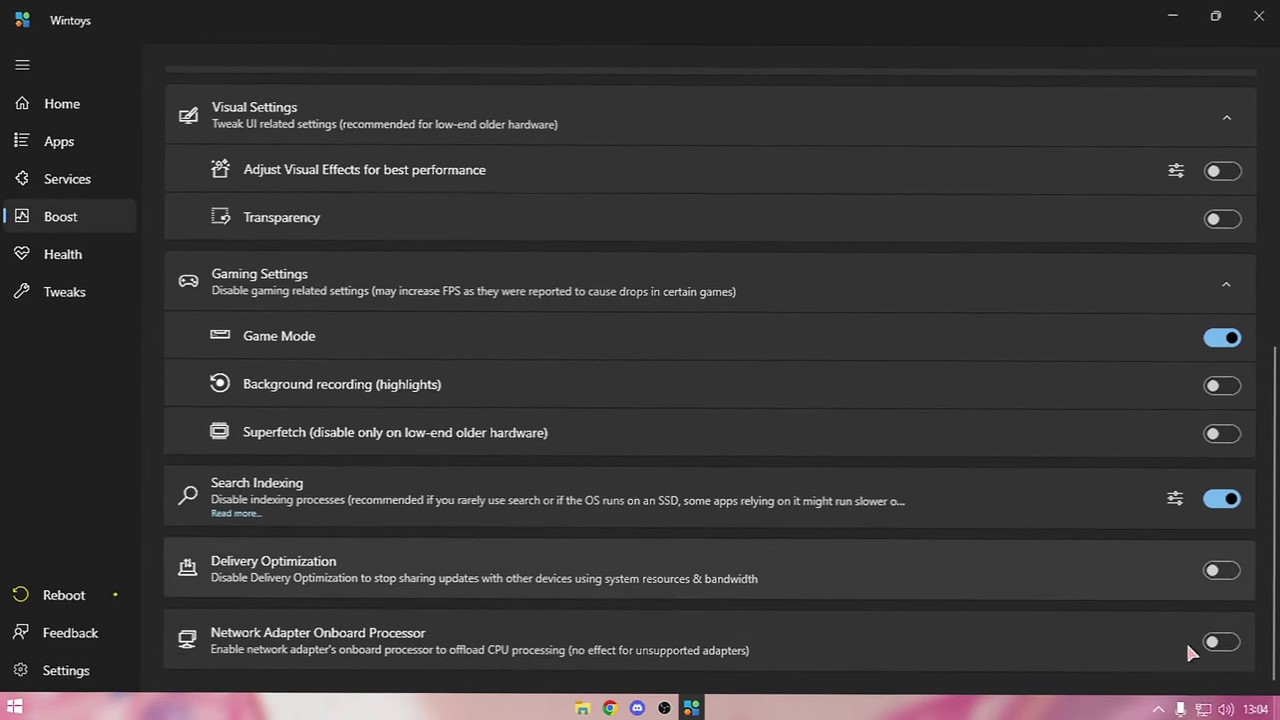
# Open the Health section and turn off Hibernation
pyautogui.click(100, 256)
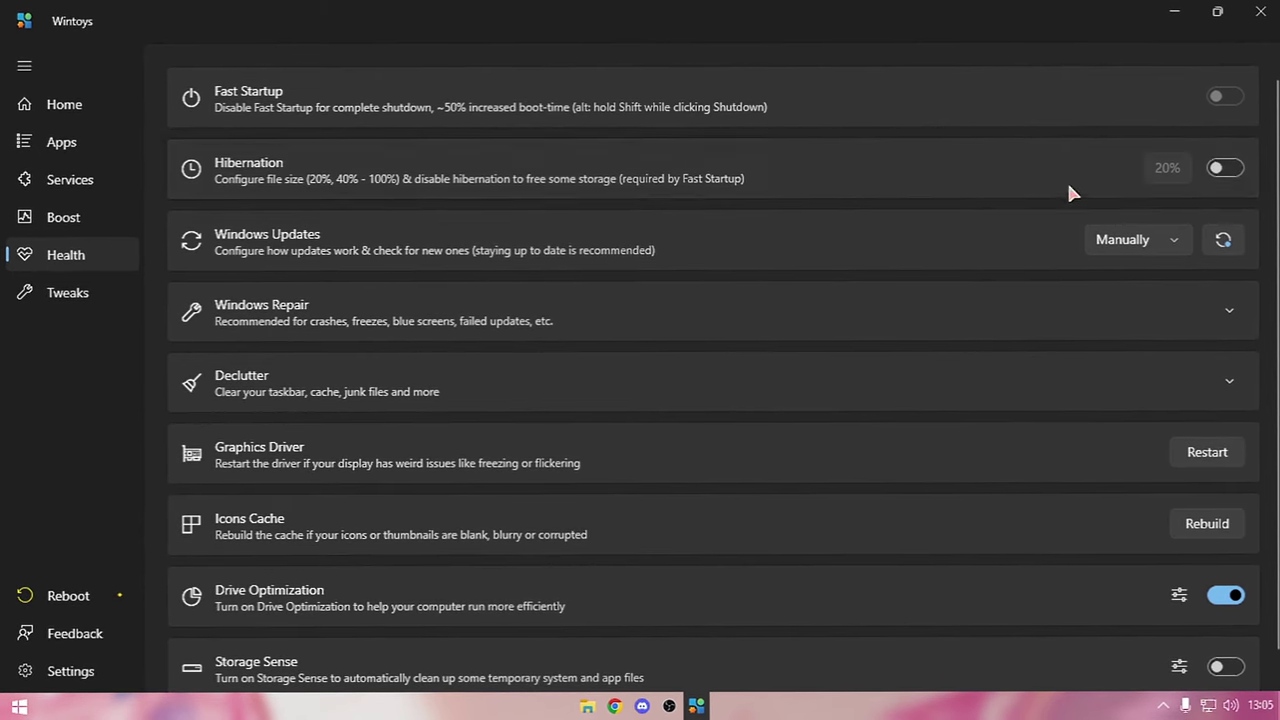
pyautogui.click(1225, 169)
pyautogui.moveTo(1165, 167); pyautogui.dragTo(1135, 170)
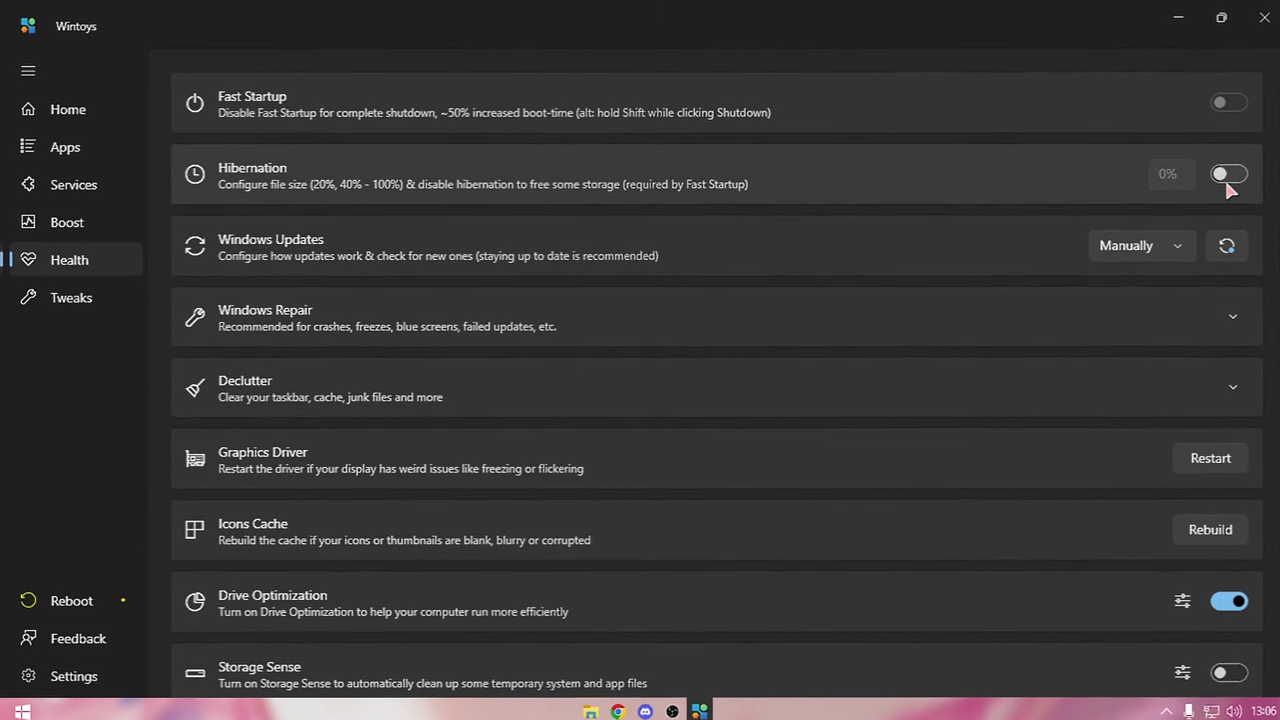
# Set Windows Updates to Disabled and look over the Windows Repair tools
pyautogui.click(1130, 248)
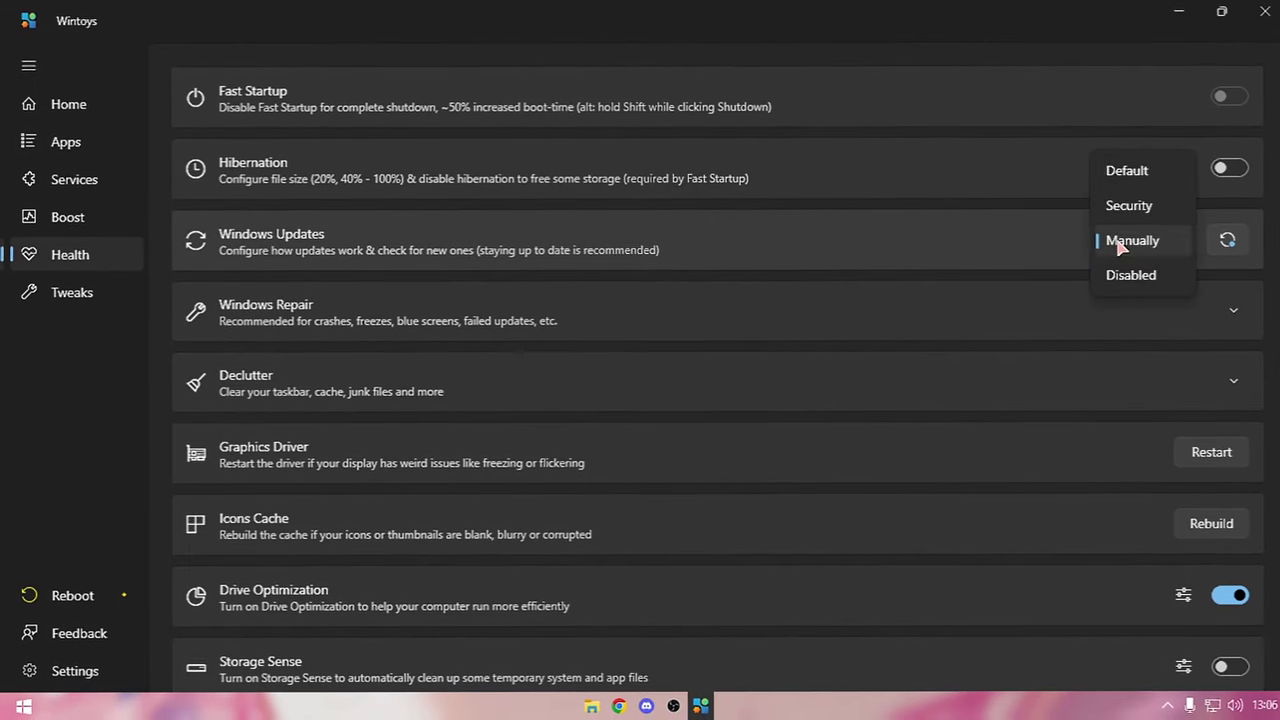
pyautogui.click(1129, 275)
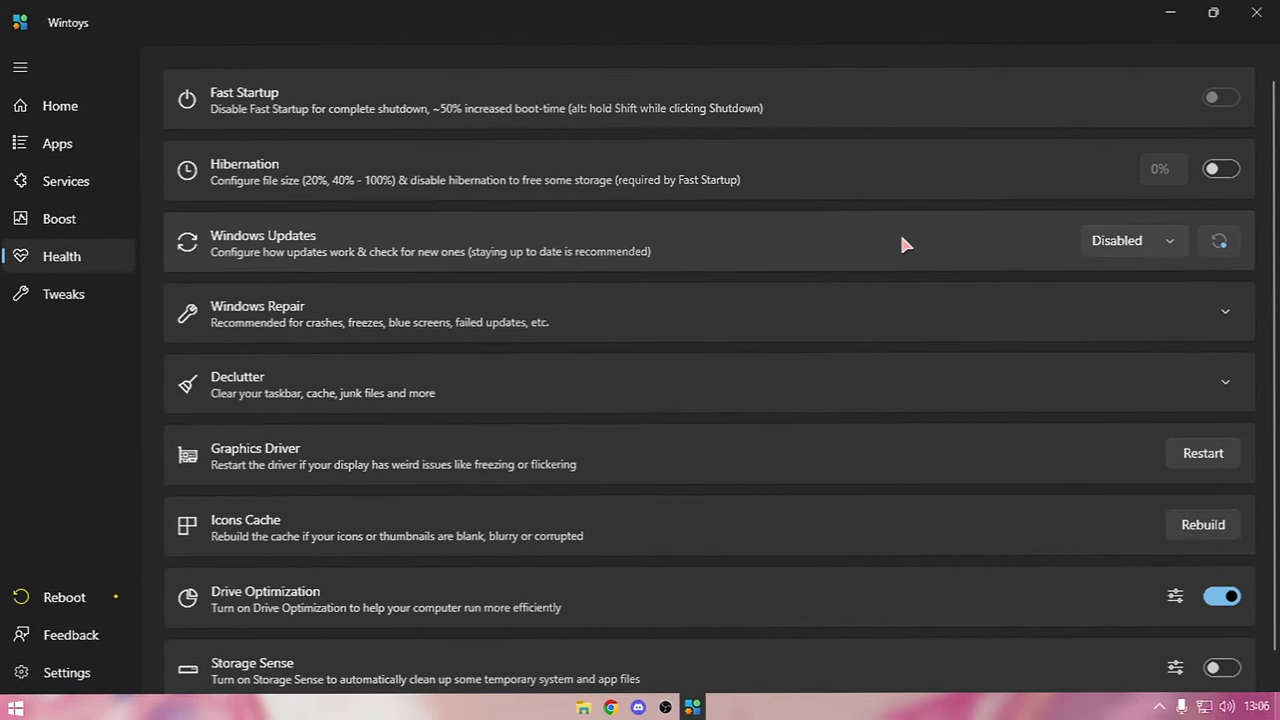
pyautogui.click(355, 285)
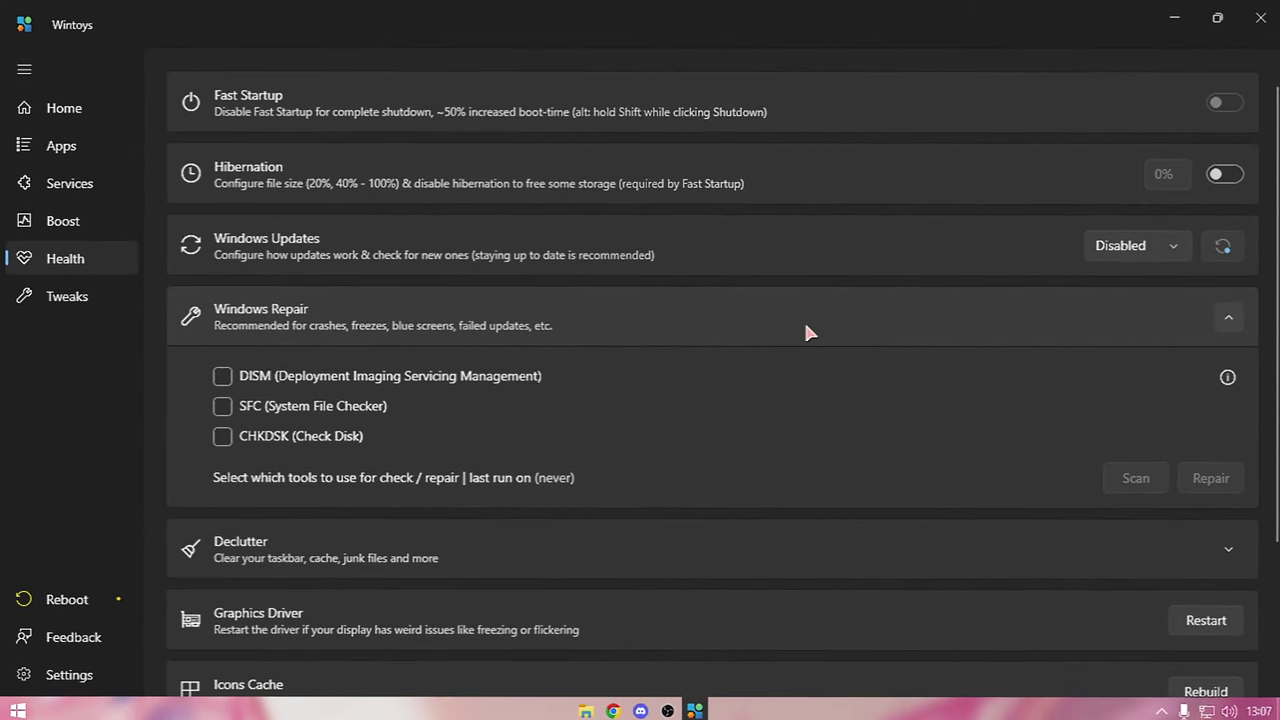
pyautogui.click(1228, 317)
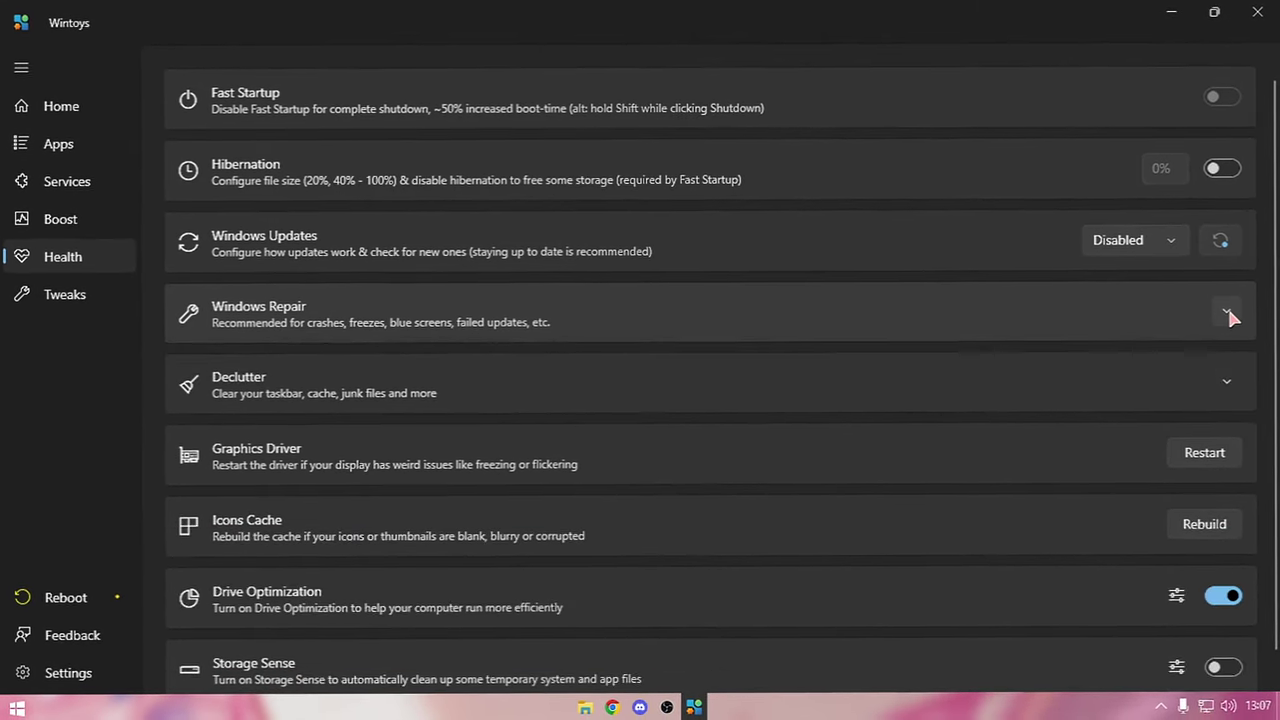
# Under Declutter, select all junk file categories and delete them
pyautogui.click(360, 381)
pyautogui.scroll(-2, 360, 341)
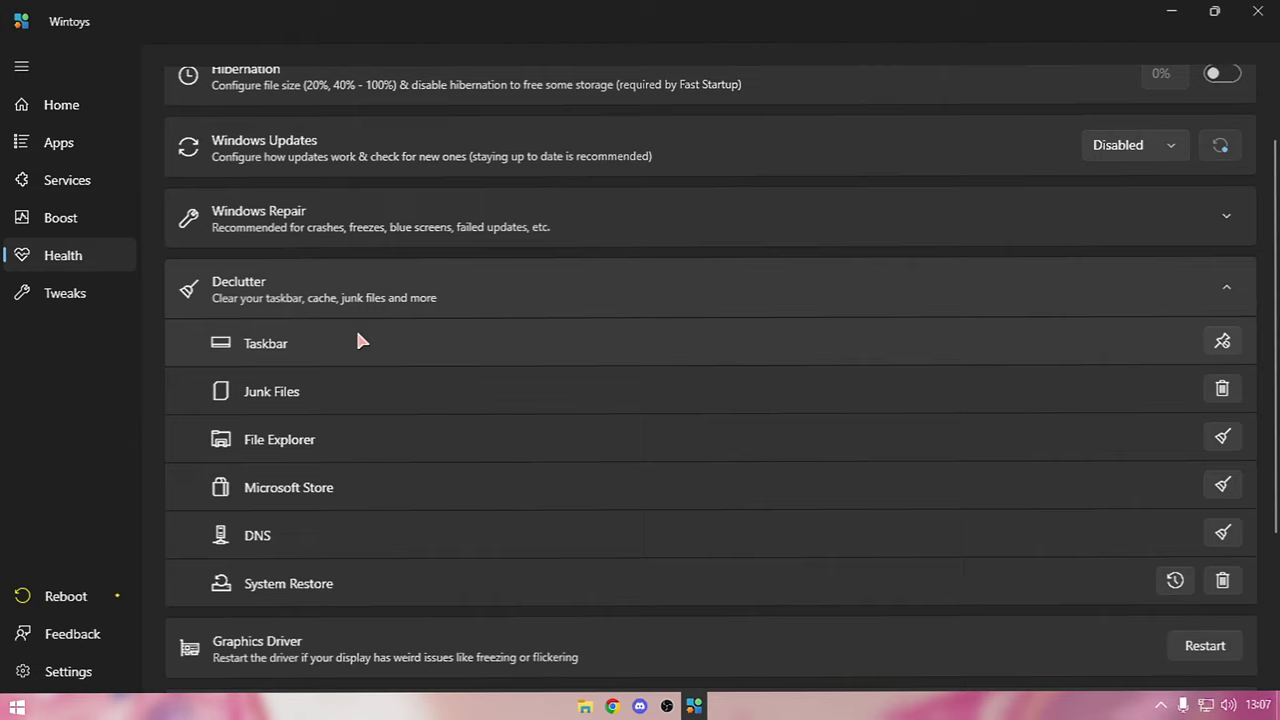
pyautogui.click(1221, 396)
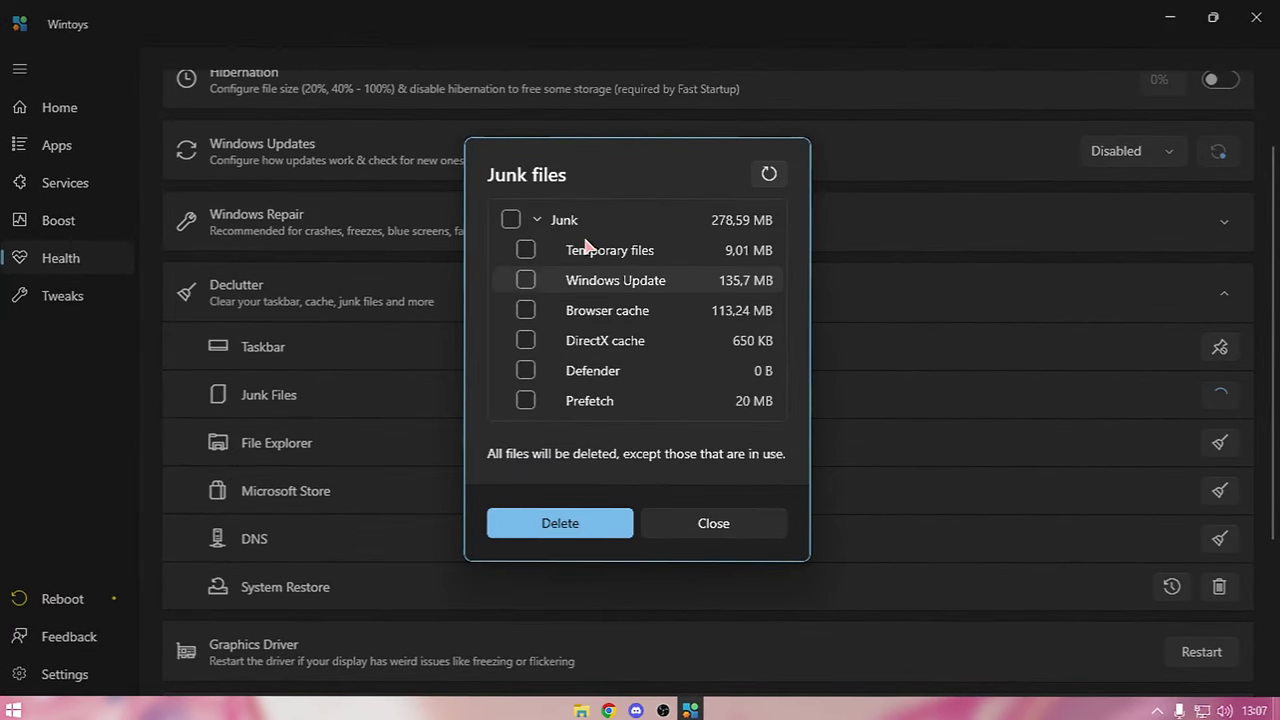
pyautogui.click(512, 219)
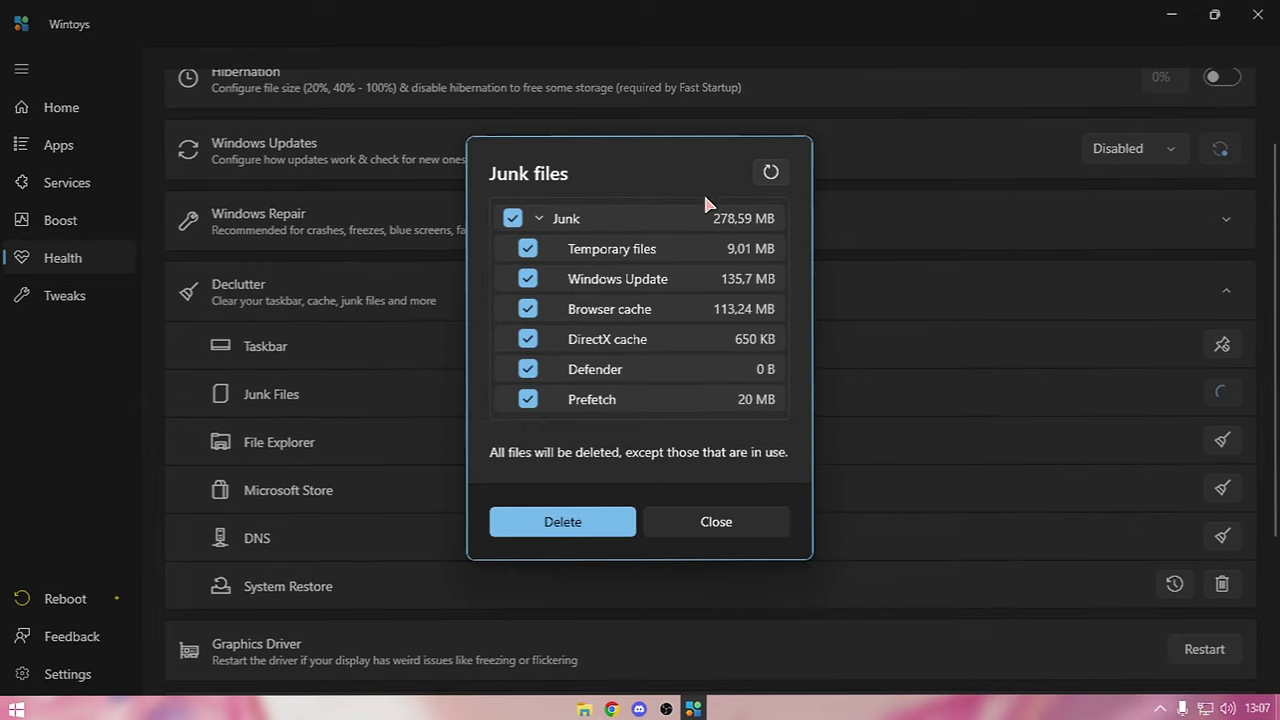
pyautogui.click(561, 519)
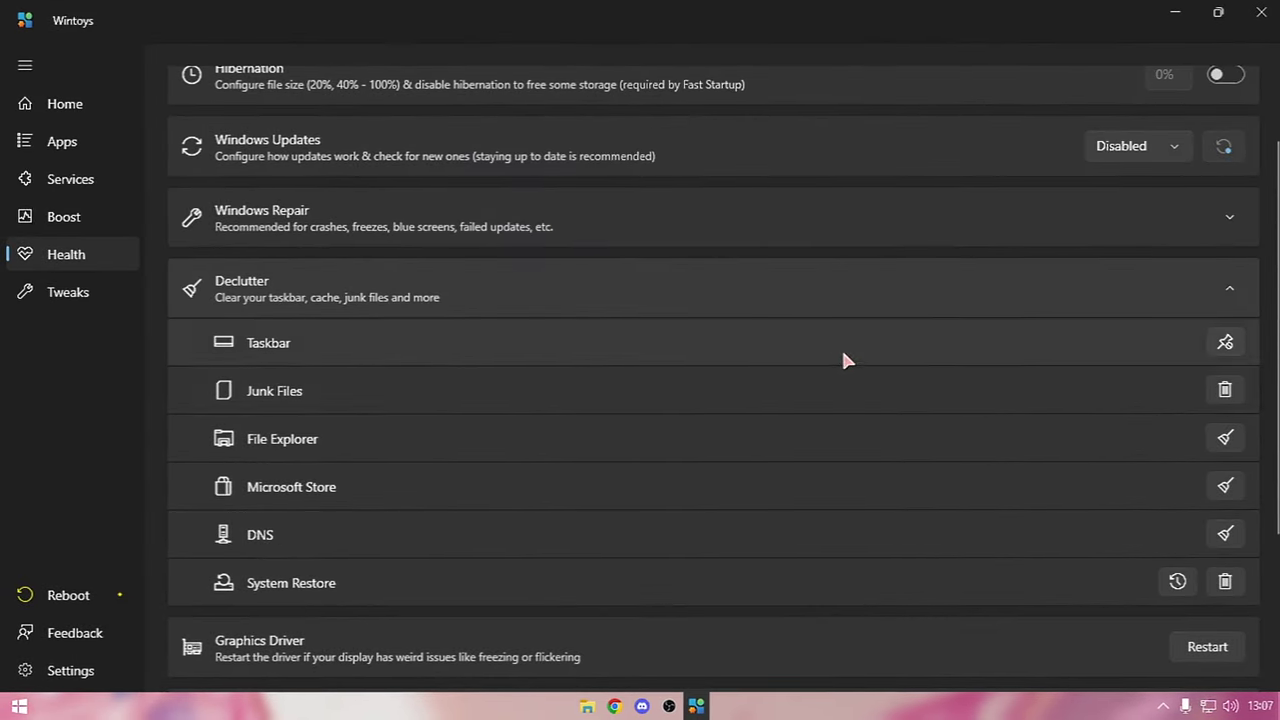
# Clear the Microsoft Store cache and flush the DNS cache under Declutter
pyautogui.scroll(-2, 1100, 390)
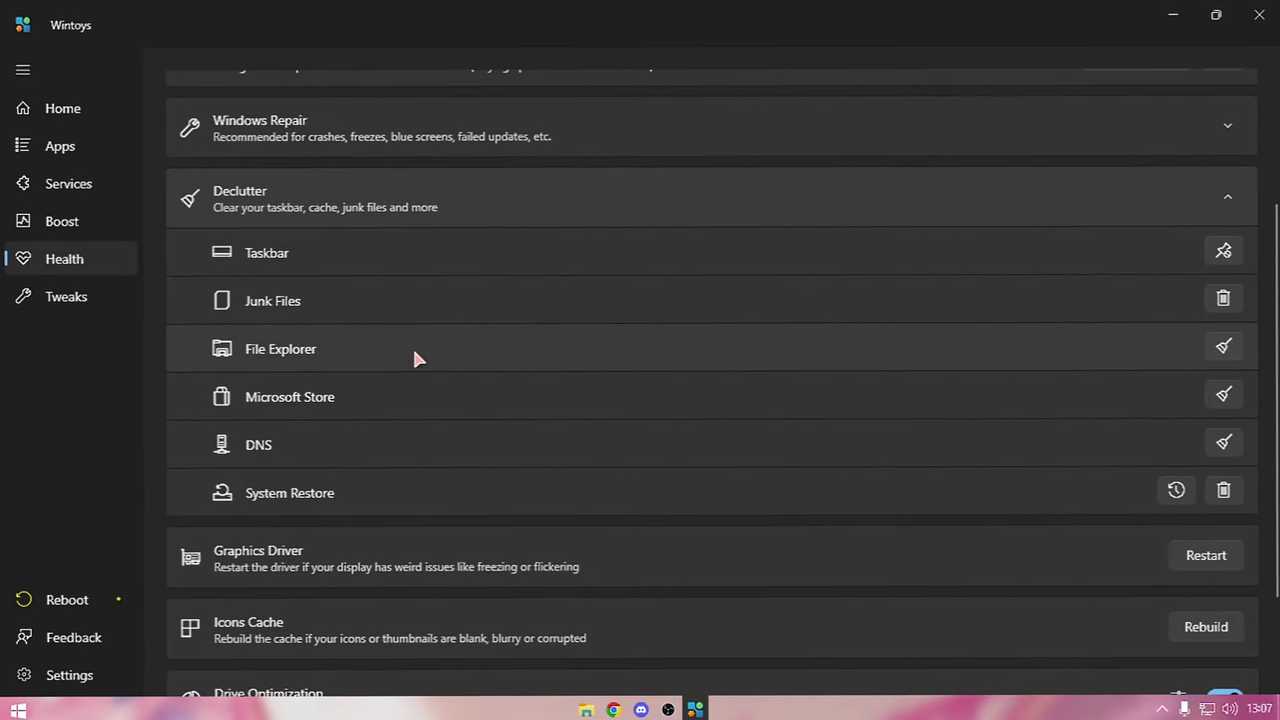
pyautogui.click(1223, 393)
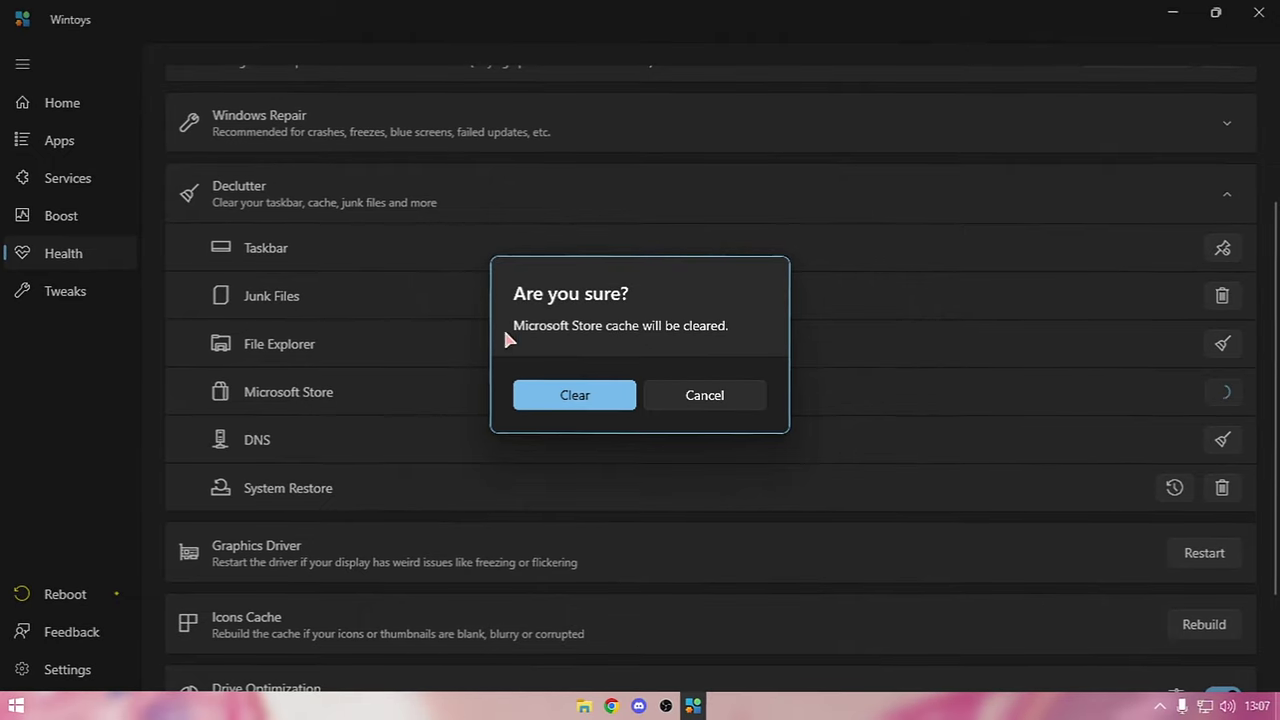
pyautogui.click(580, 394)
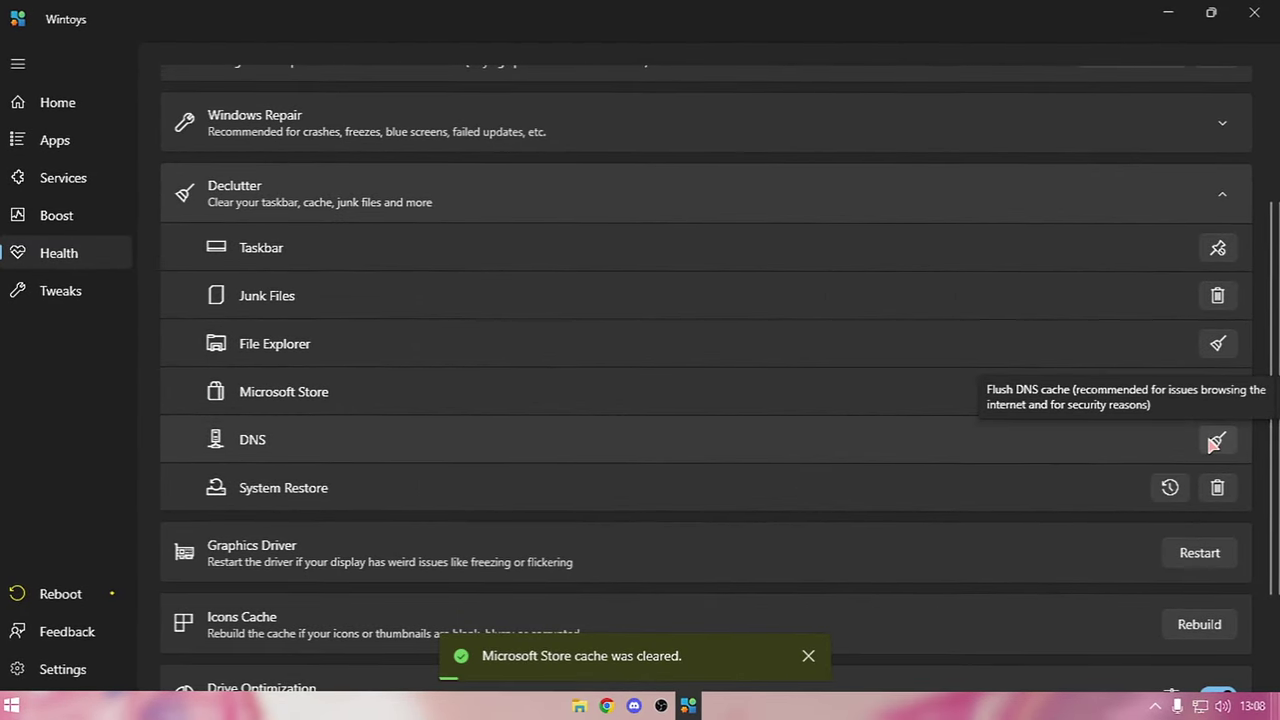
pyautogui.click(1215, 440)
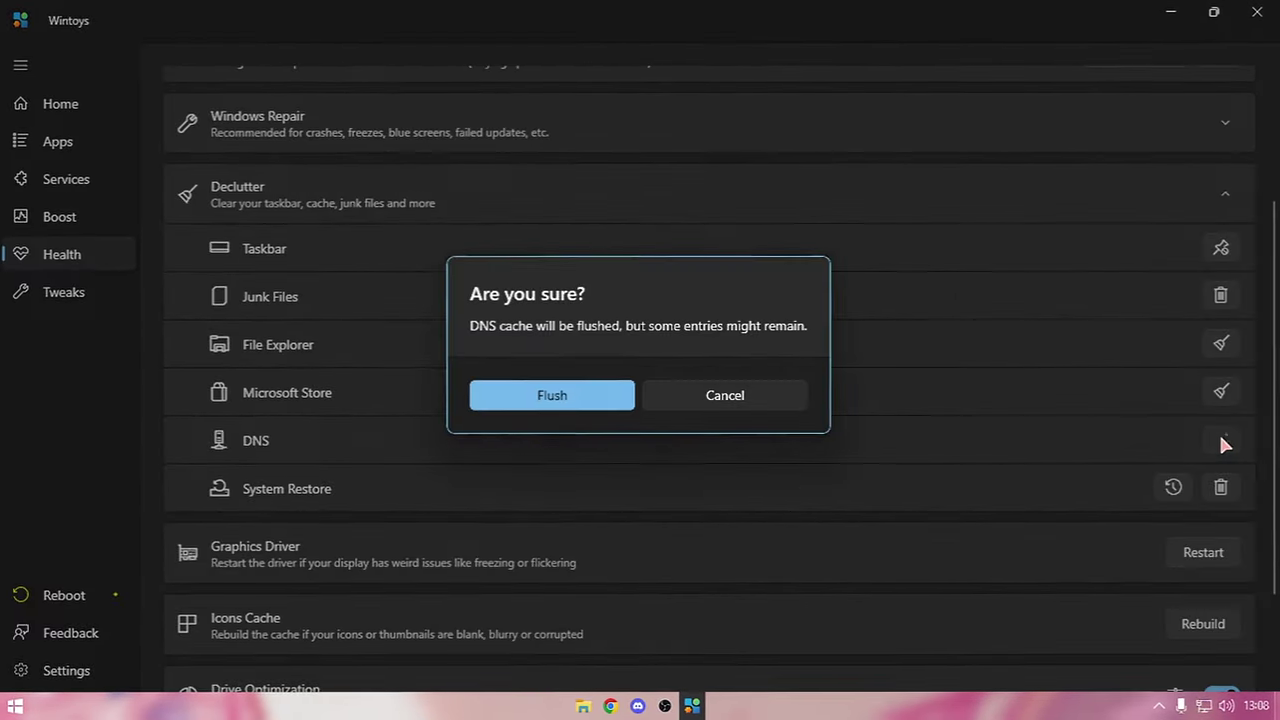
pyautogui.click(498, 390)
# Open the Drive Optimization settings and examine the media type and status of drives C: and D:
pyautogui.scroll(-2, 900, 425)
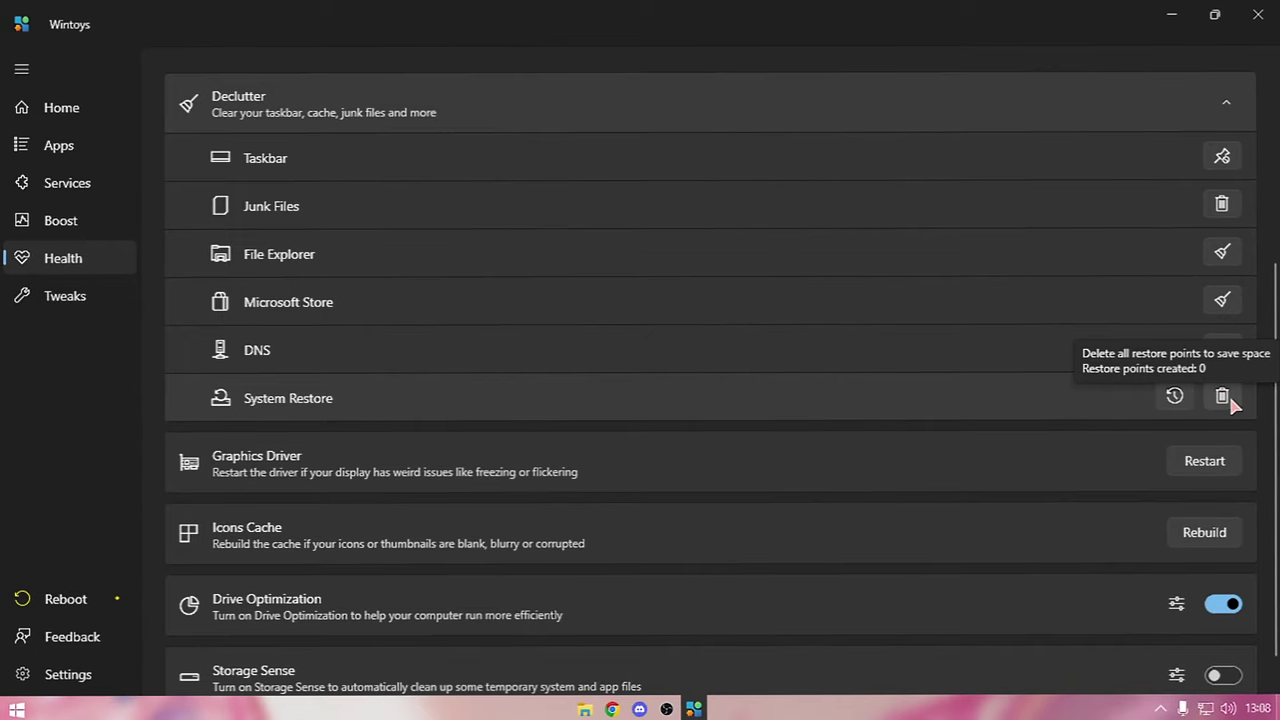
pyautogui.scroll(-1, 889, 371)
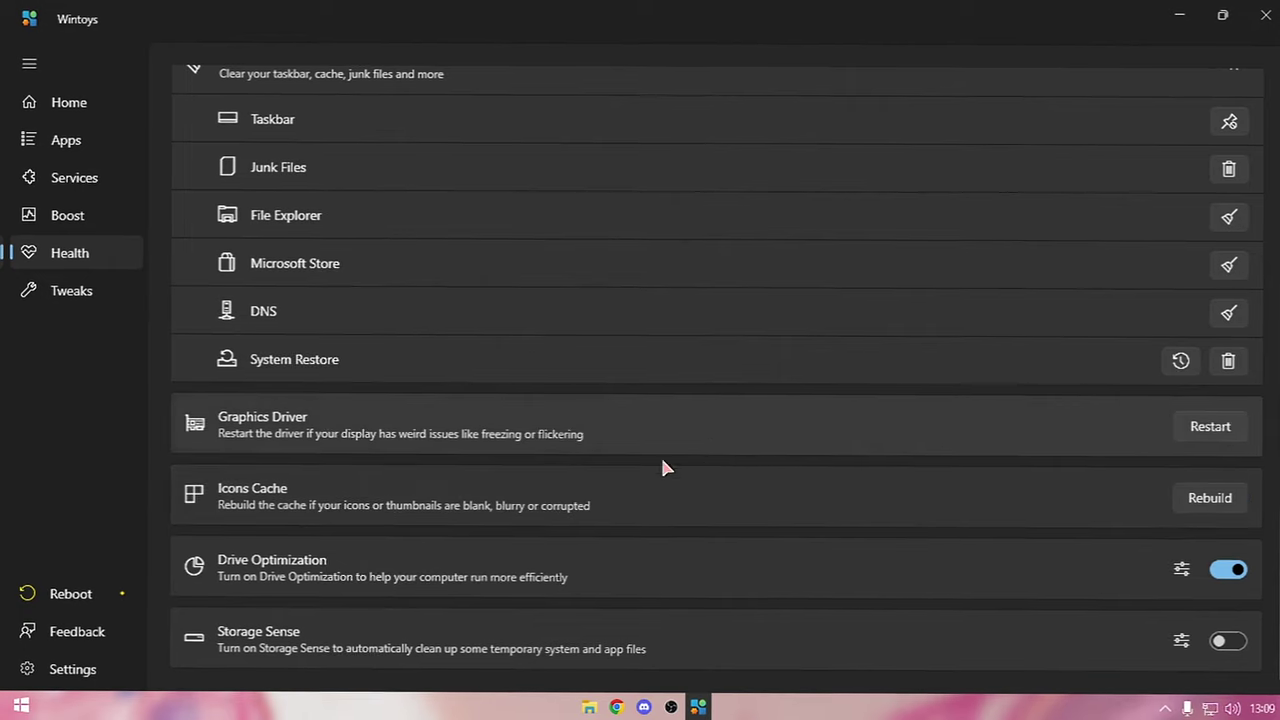
pyautogui.click(1179, 574)
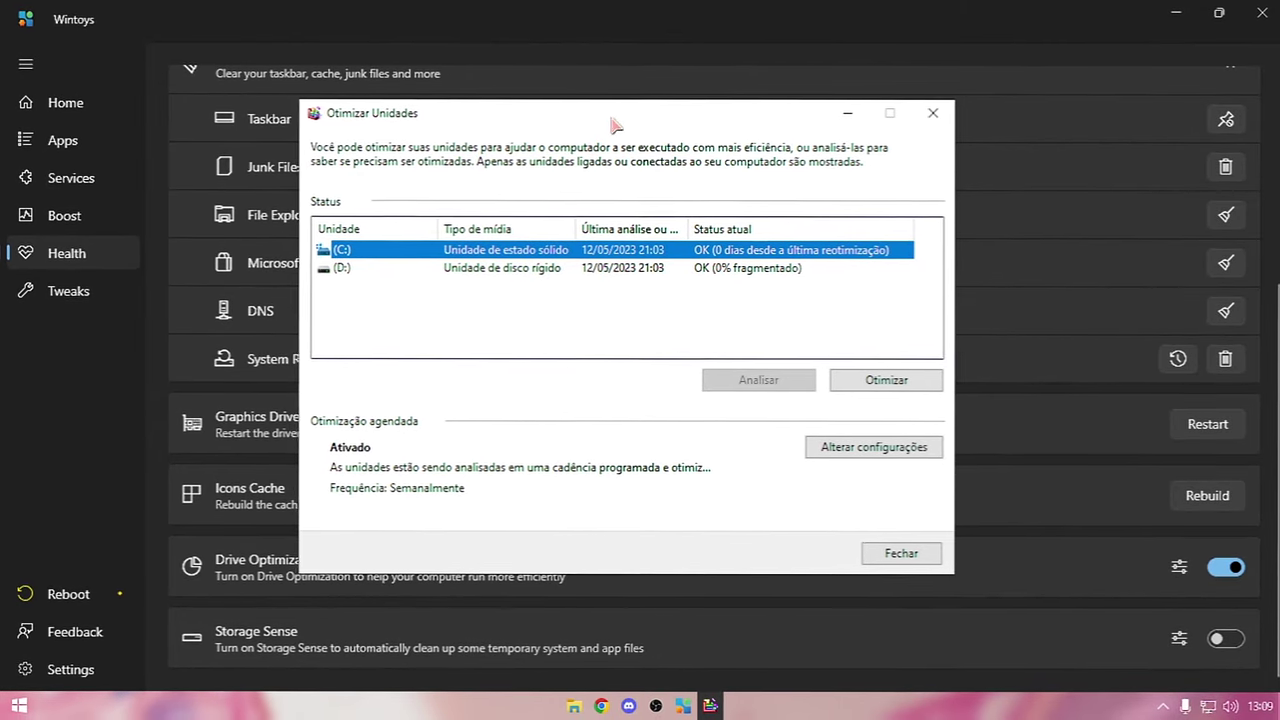
pyautogui.click(800, 268)
pyautogui.click(800, 250)
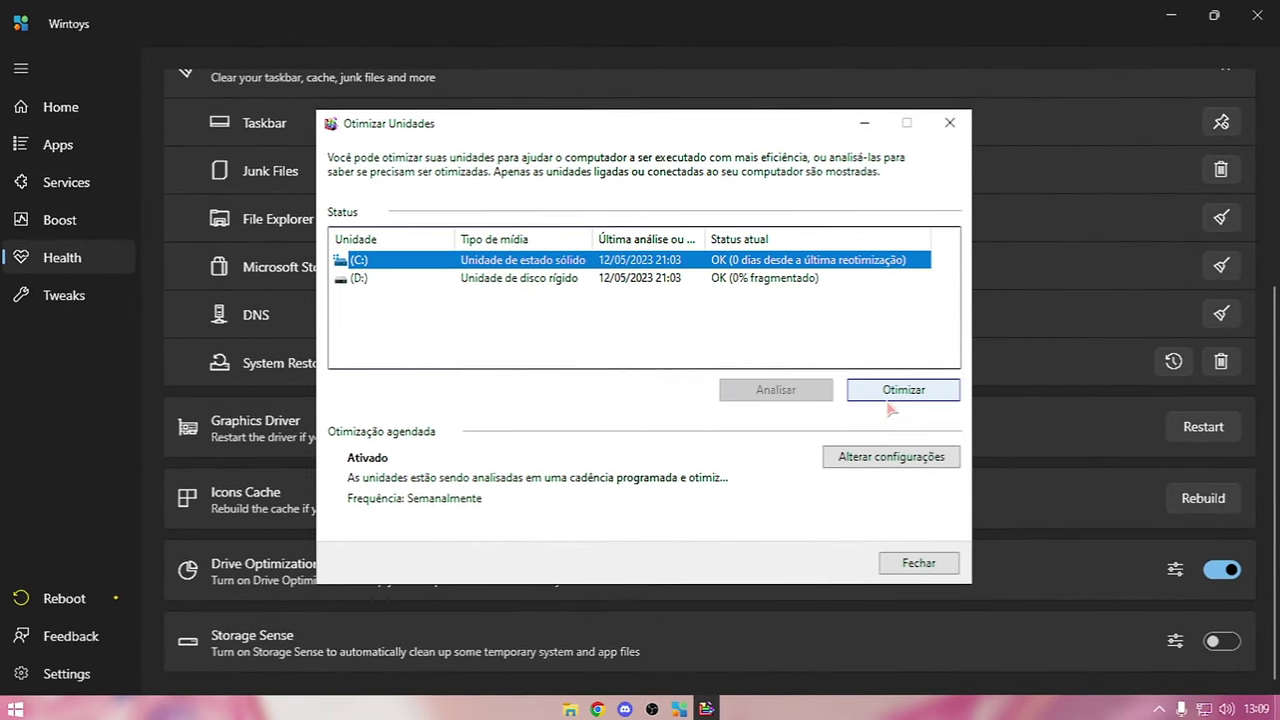
pyautogui.click(815, 279)
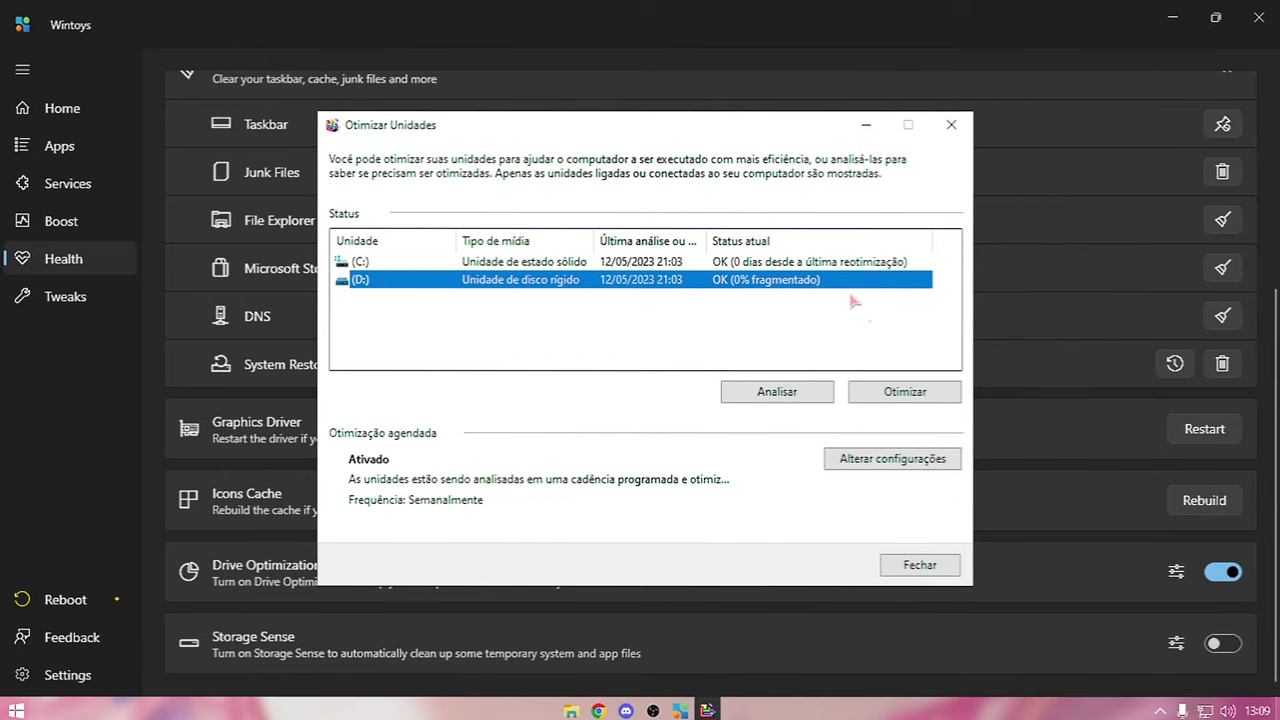
pyautogui.click(865, 262)
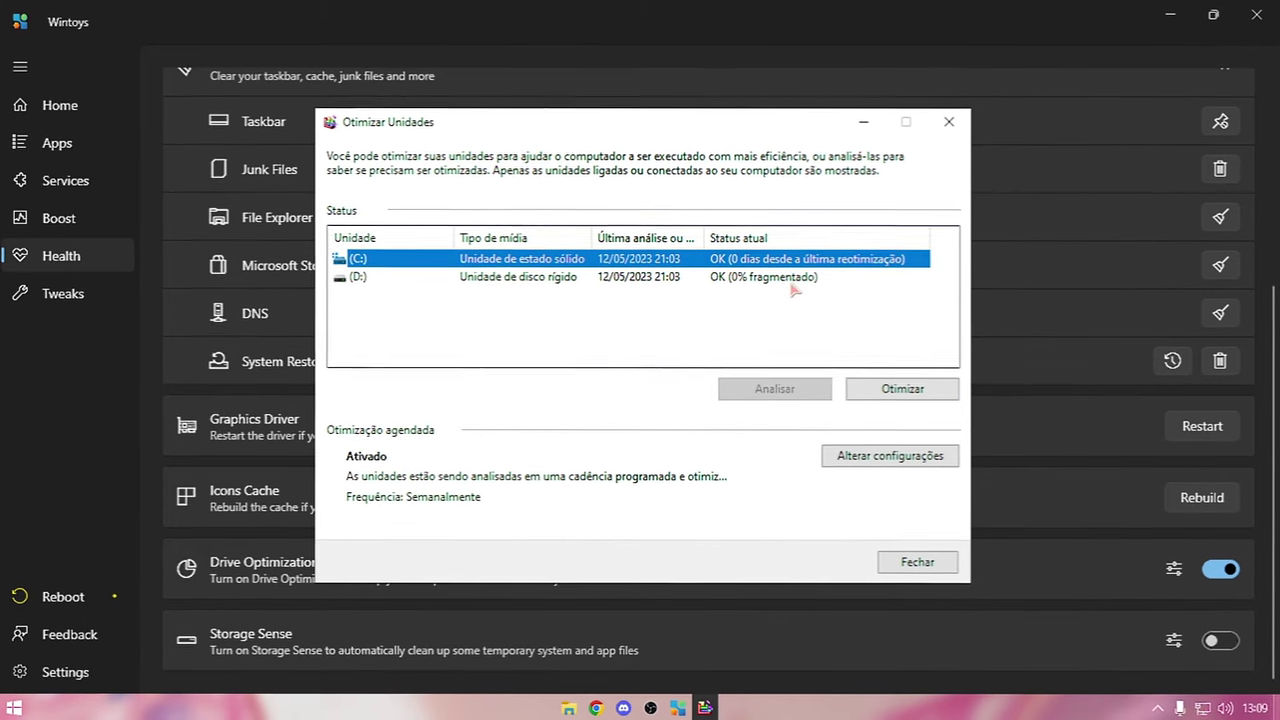
pyautogui.click(585, 275)
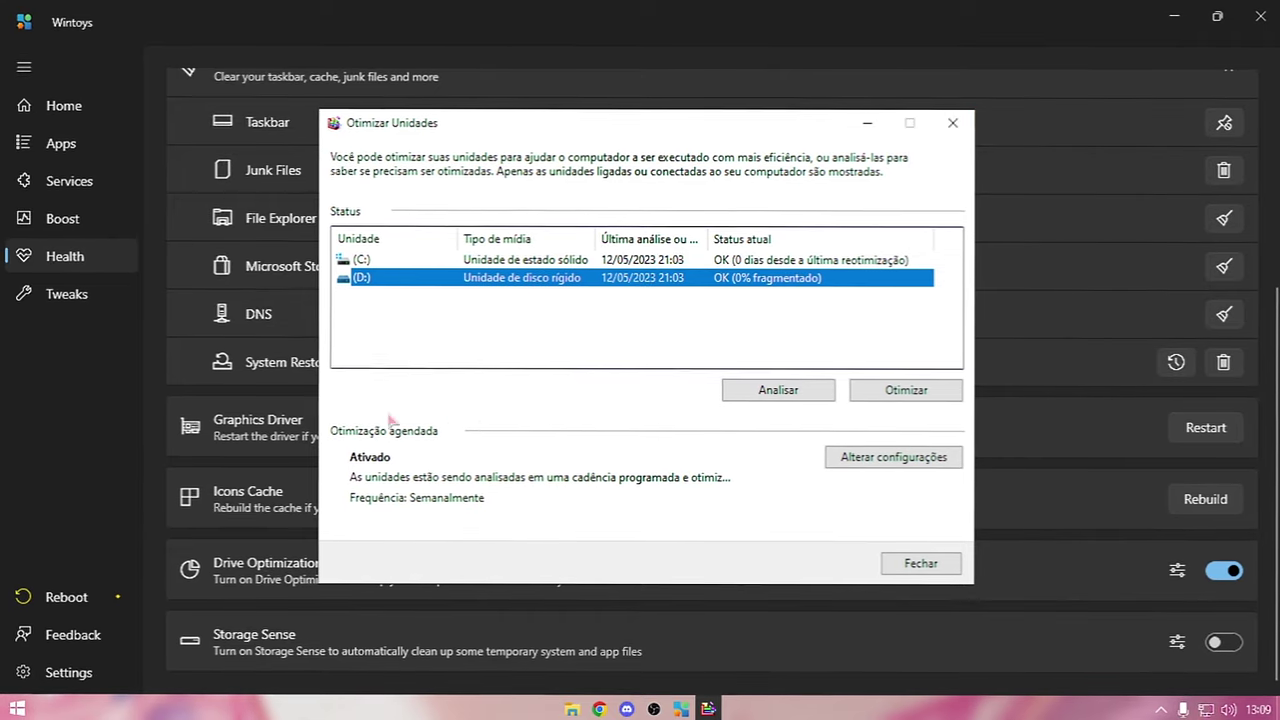
# Turn off scheduled optimization in the drive optimizer, close it, and turn on Storage Sense
pyautogui.click(893, 457)
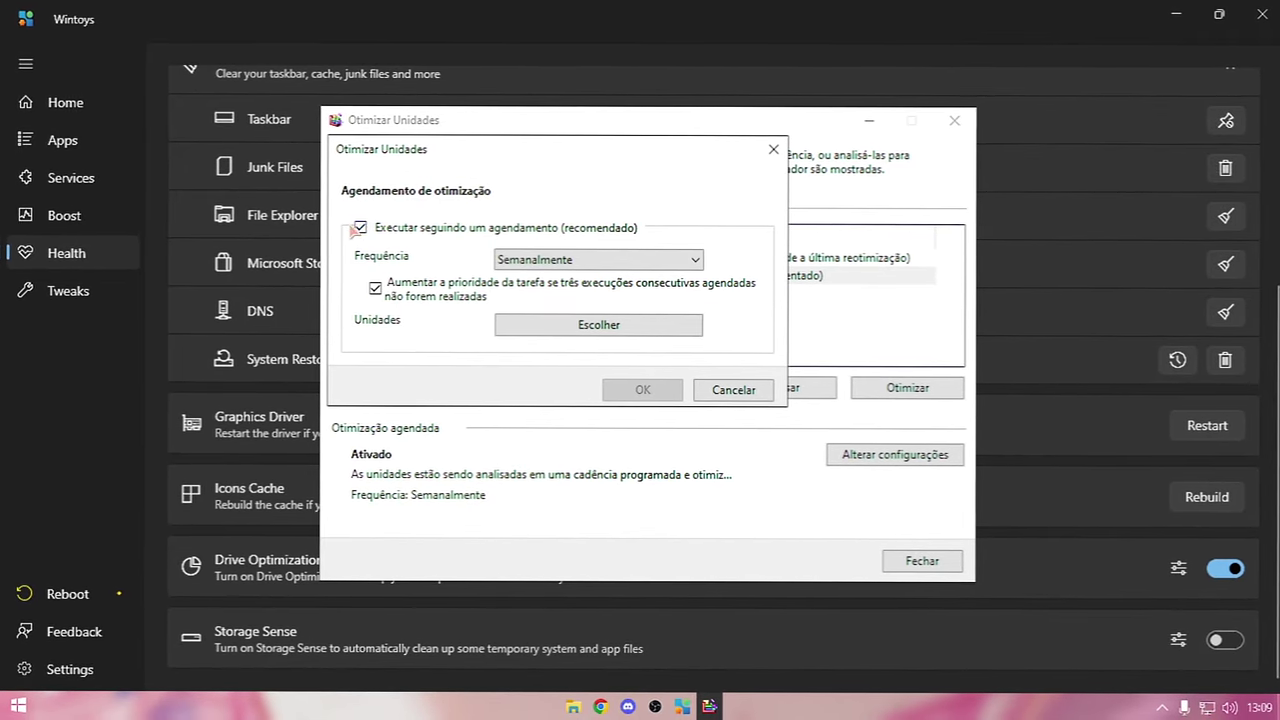
pyautogui.click(360, 228)
pyautogui.click(641, 389)
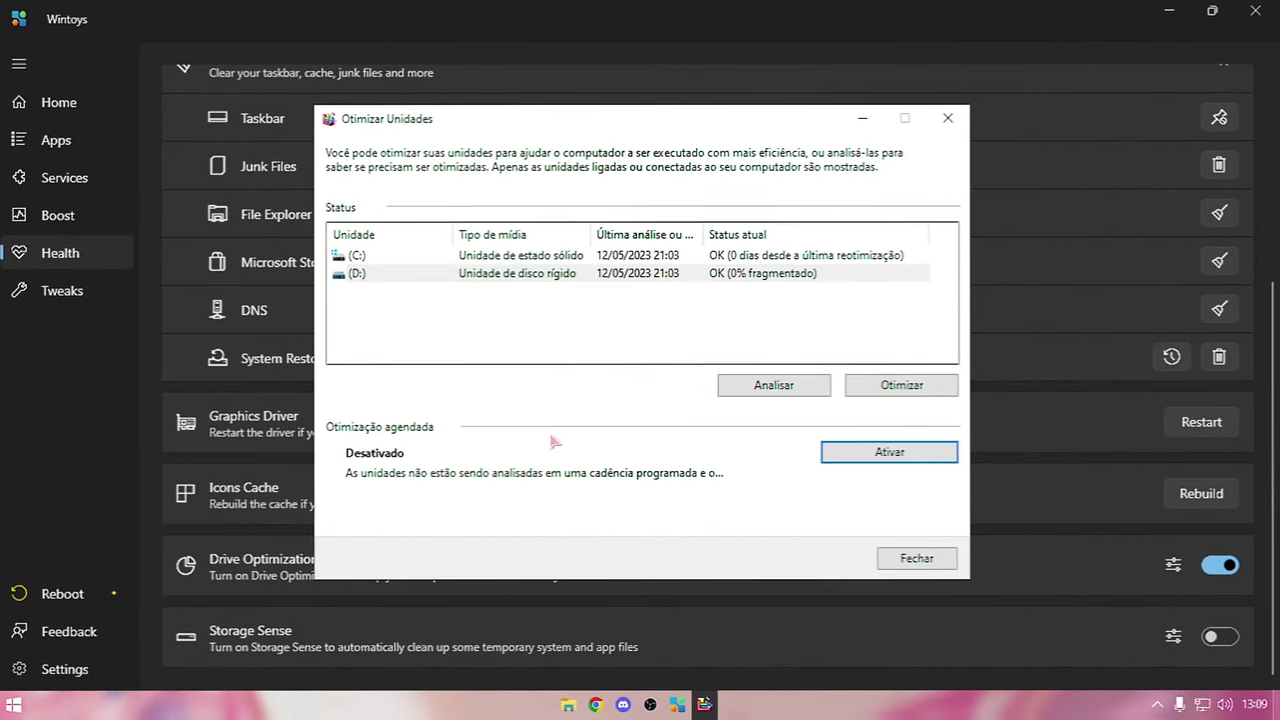
pyautogui.click(947, 118)
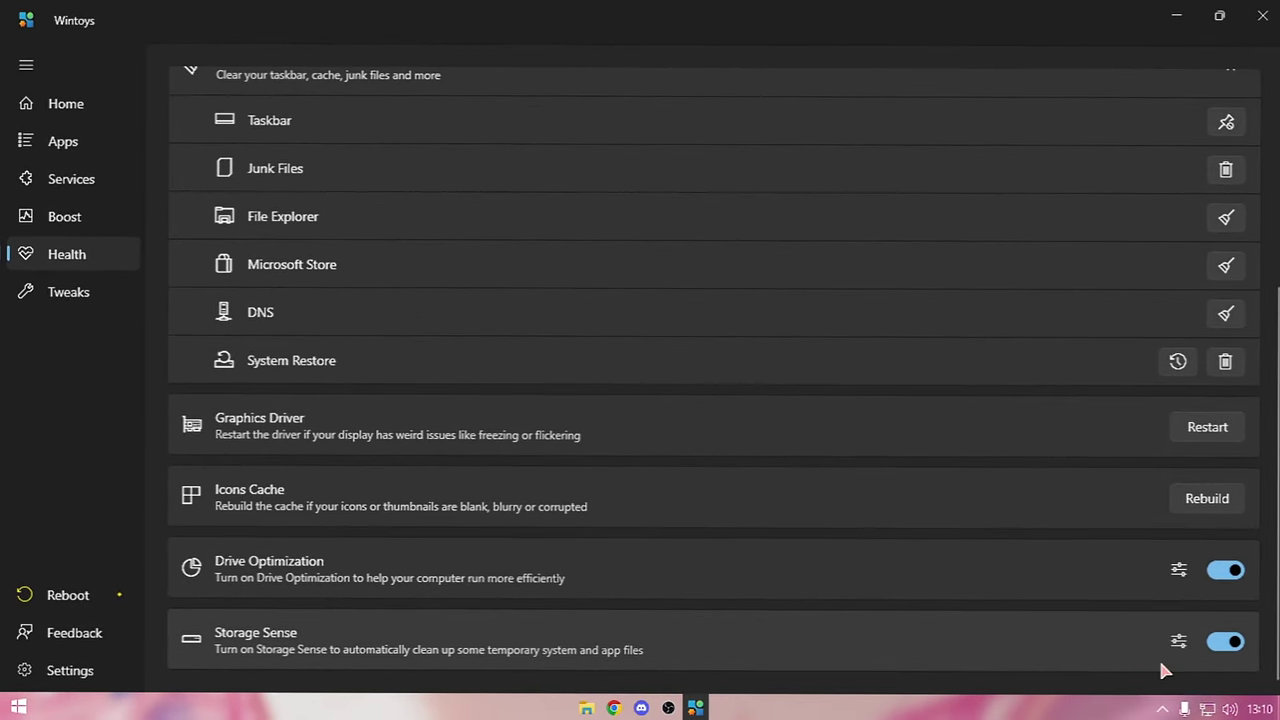
# Open the Storage Sense settings and examine the temporary files, recycle bin and Downloads cleanup options
pyautogui.click(1178, 641)
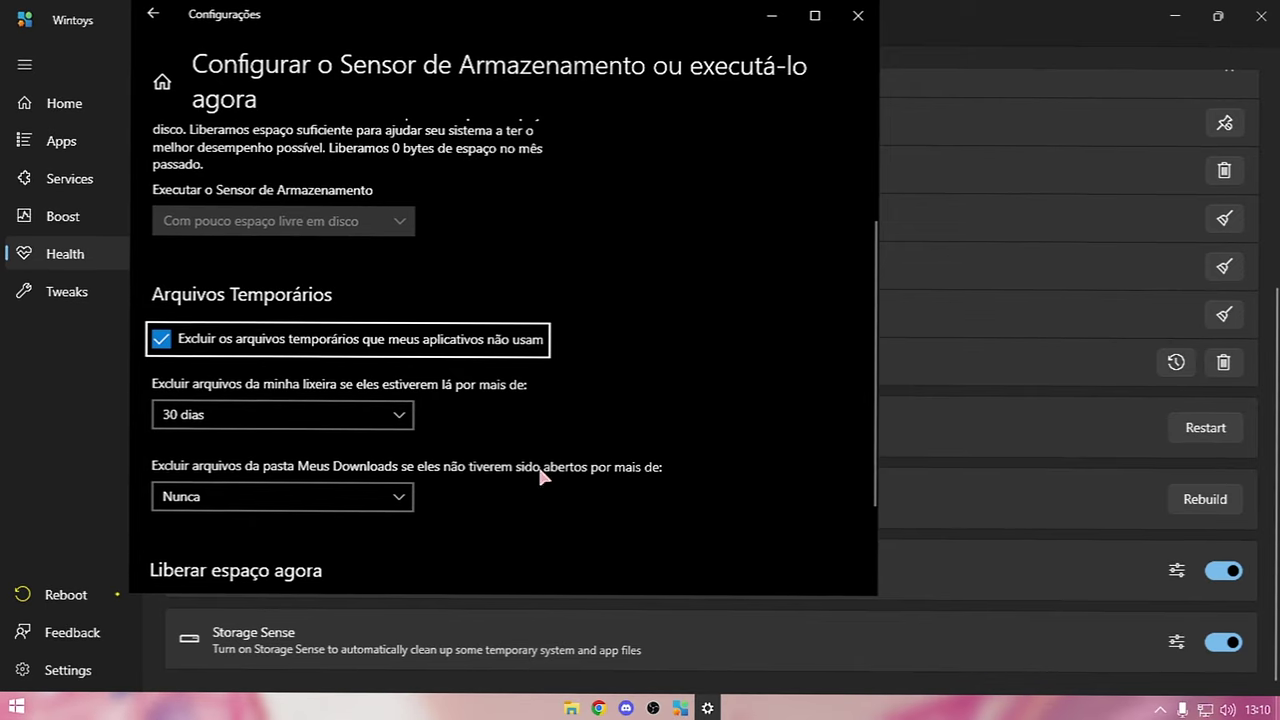
pyautogui.scroll(-2, 522, 330)
pyautogui.scroll(2, 400, 400)
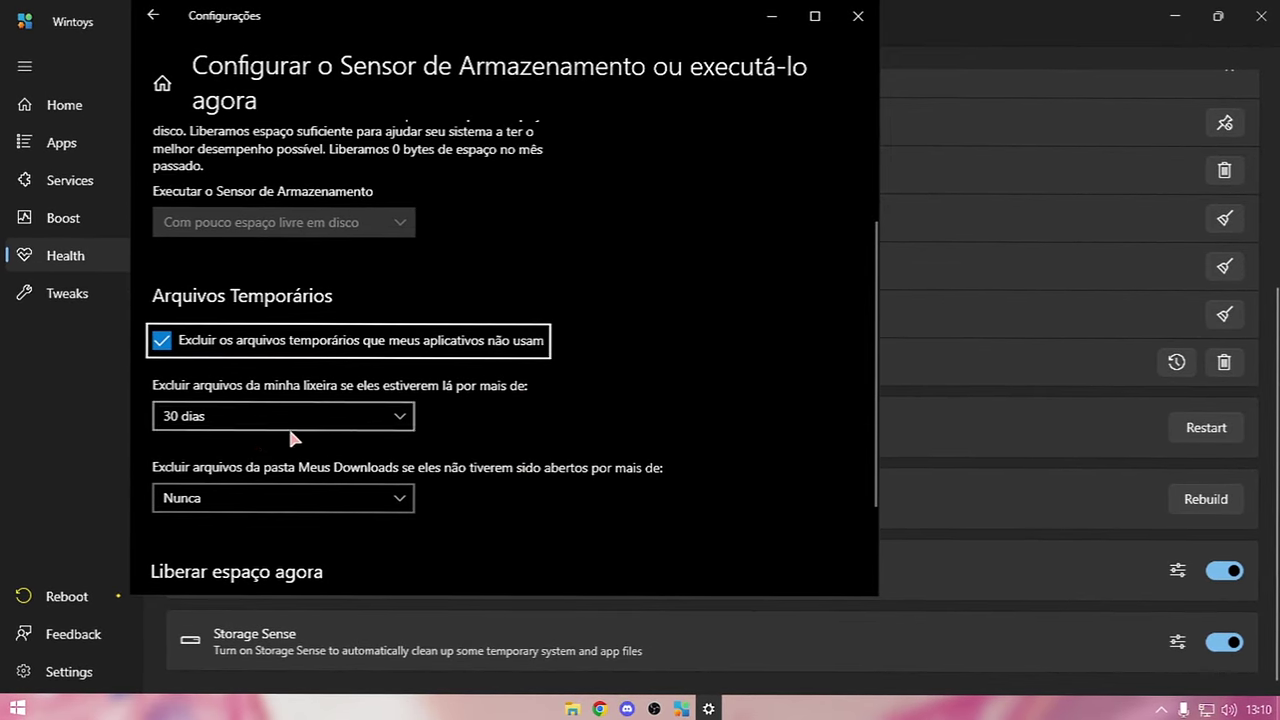
pyautogui.scroll(3, 404, 407)
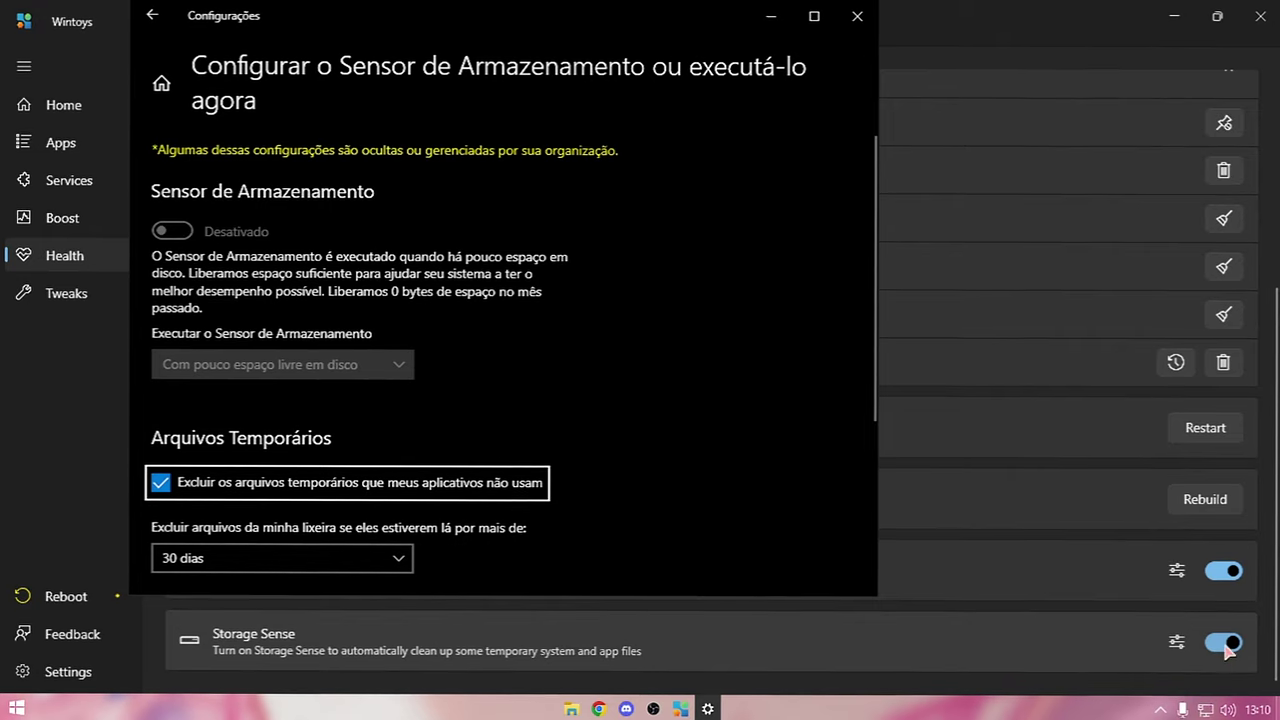
pyautogui.click(855, 22)
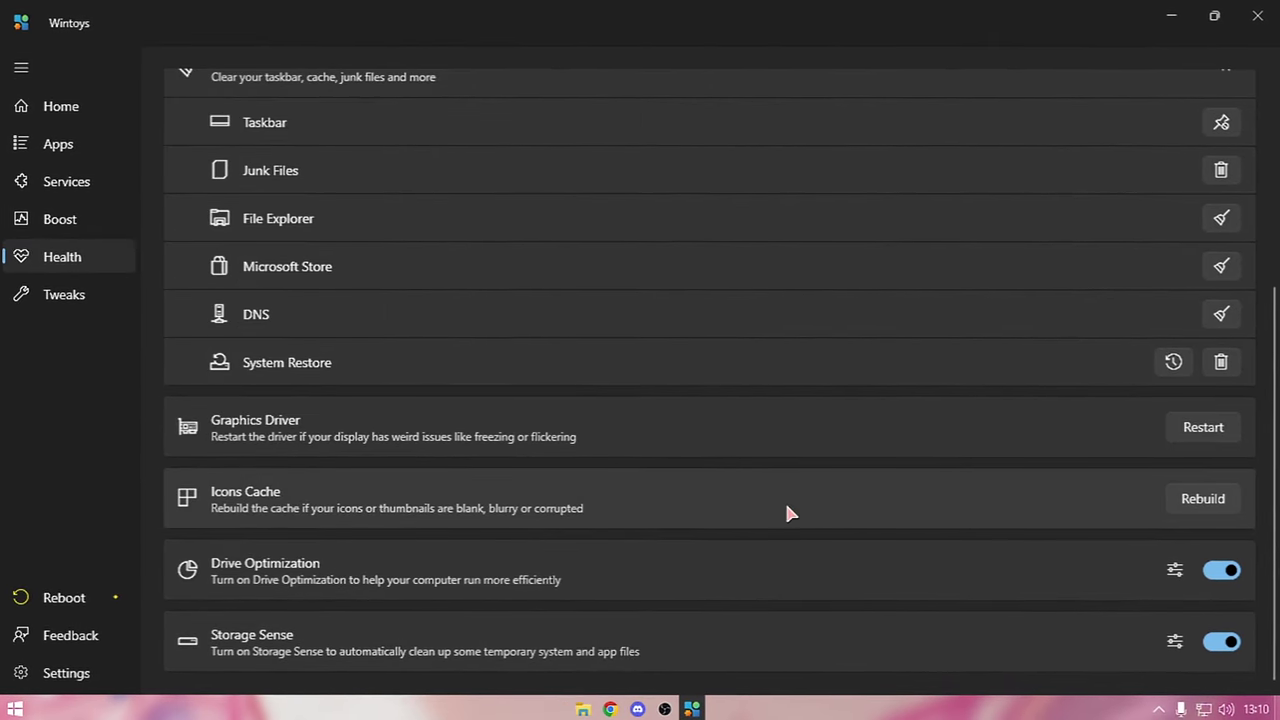
pyautogui.click(731, 650)
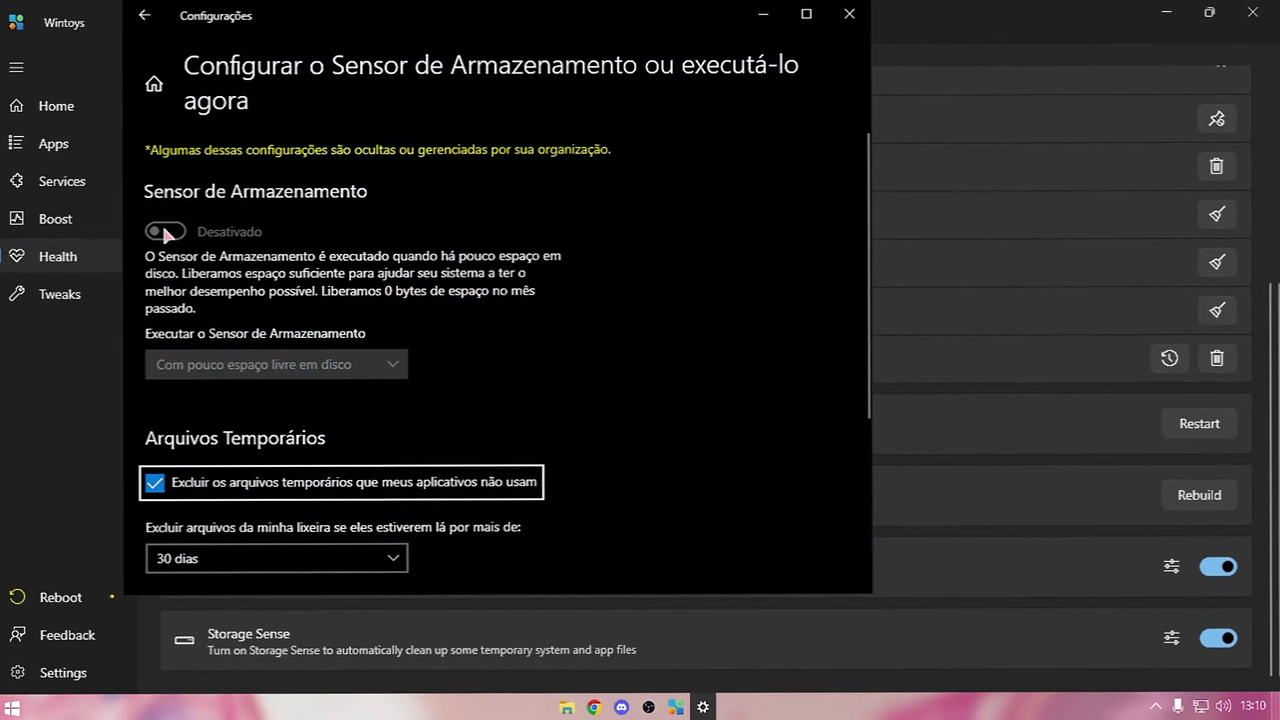
pyautogui.scroll(-3, 343, 385)
pyautogui.scroll(3, 343, 385)
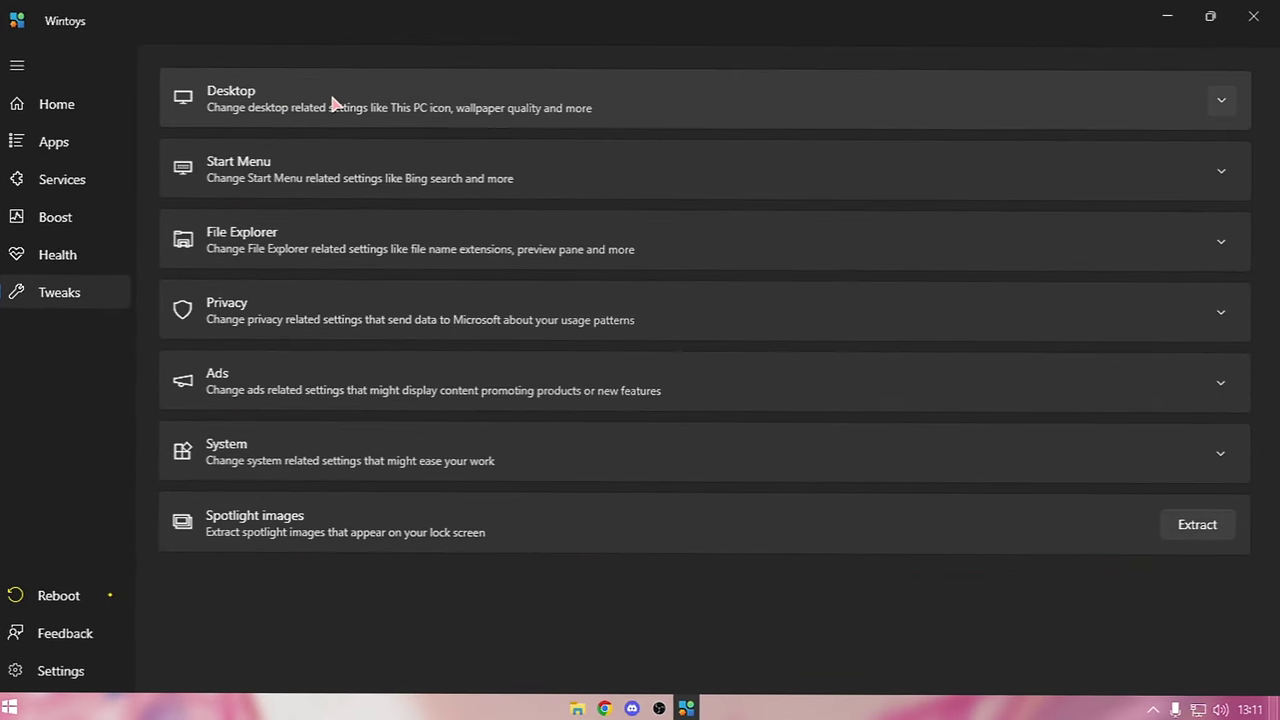
# Open the Desktop tweaks, try turning Show Recycle Bin on with the desktop in view, and turn it back off
pyautogui.click(333, 103)
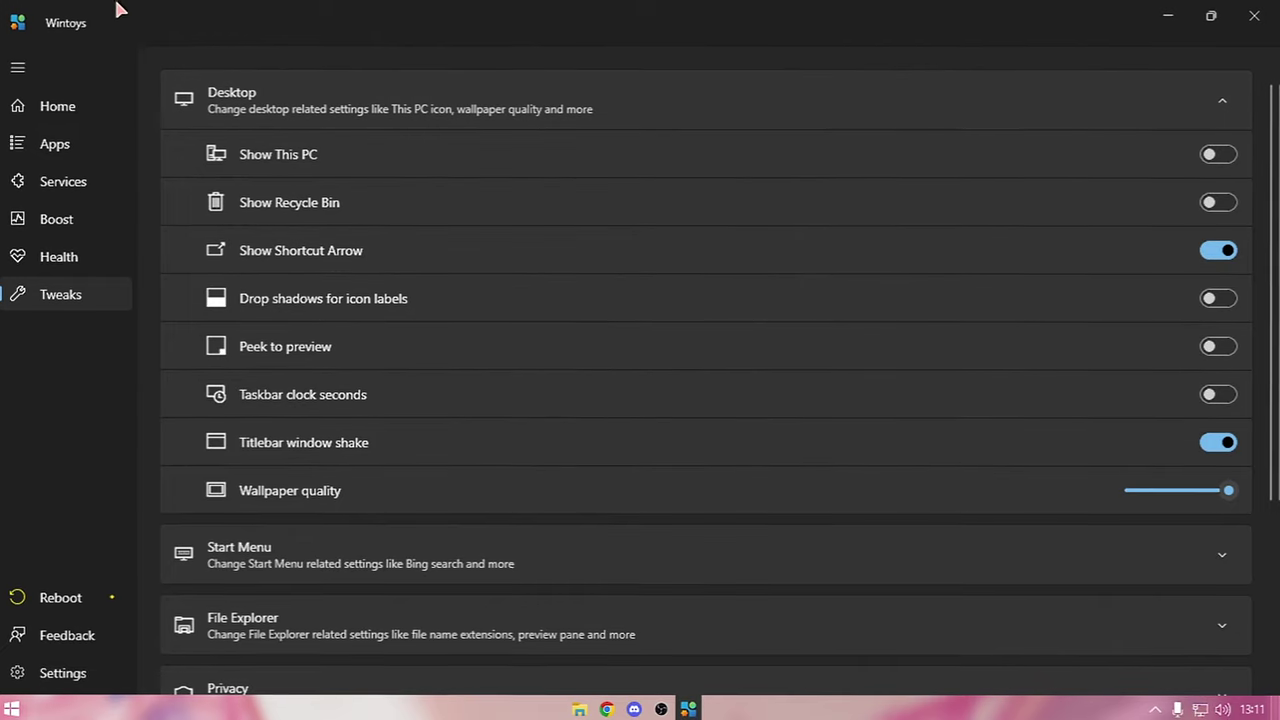
pyautogui.moveTo(118, 10); pyautogui.dragTo(91, 129)
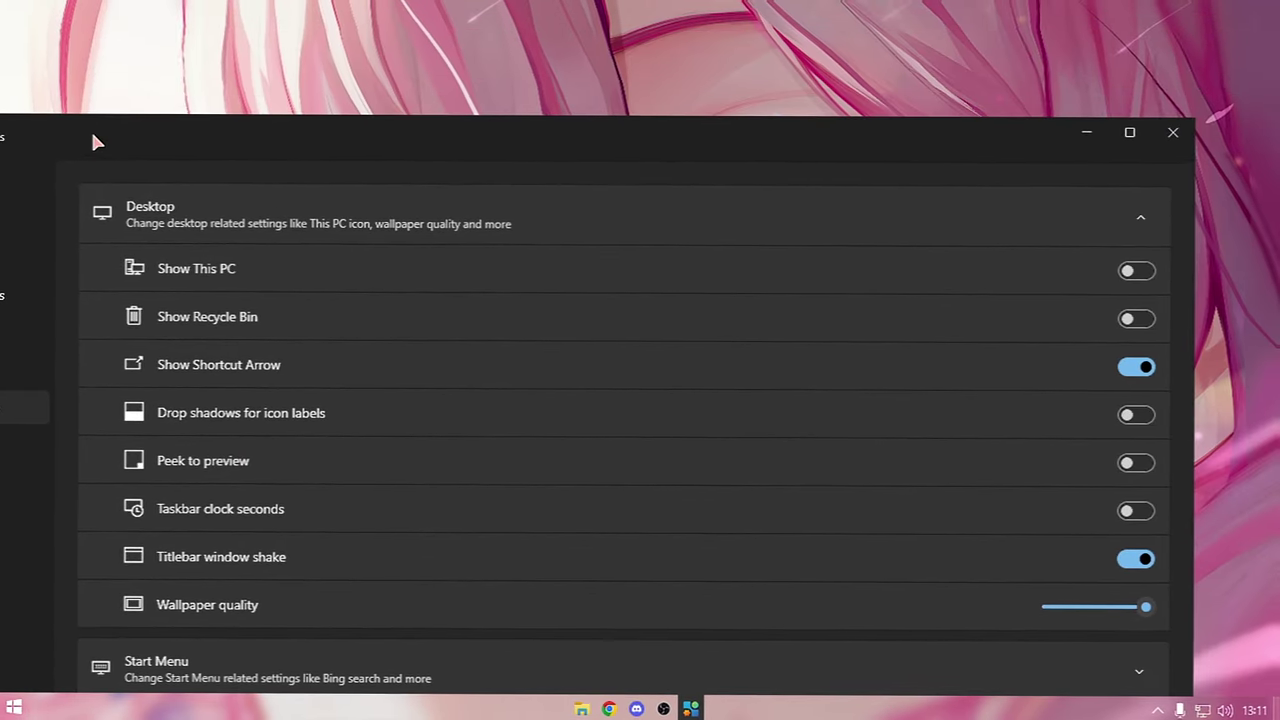
pyautogui.click(1137, 319)
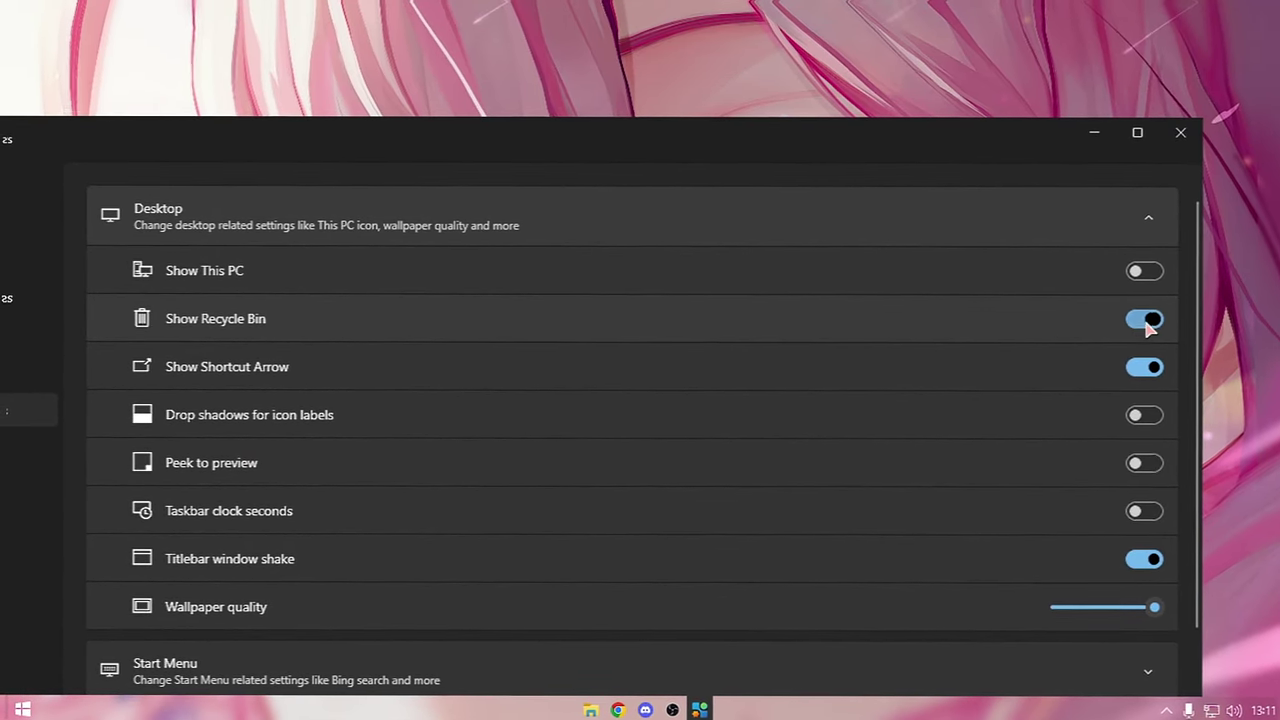
pyautogui.click(1145, 319)
pyautogui.doubleClick(855, 128)
pyautogui.scroll(-3, 540, 333)
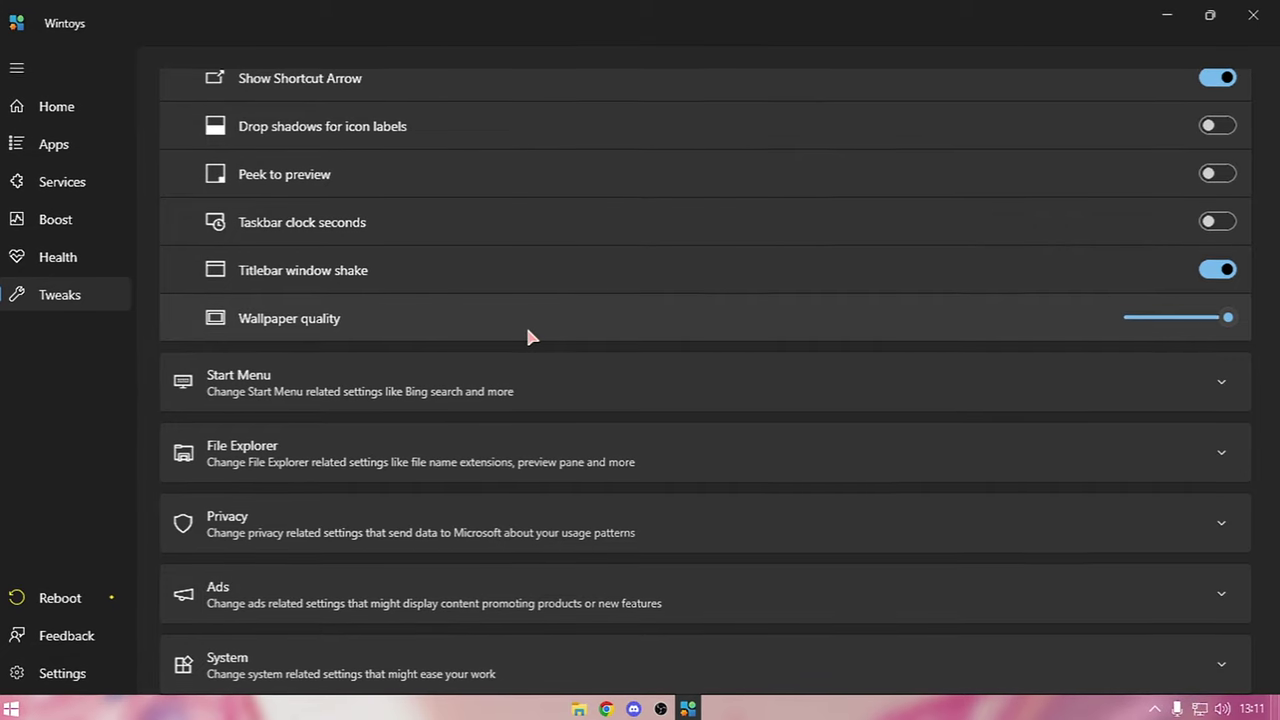
pyautogui.moveTo(1230, 320)
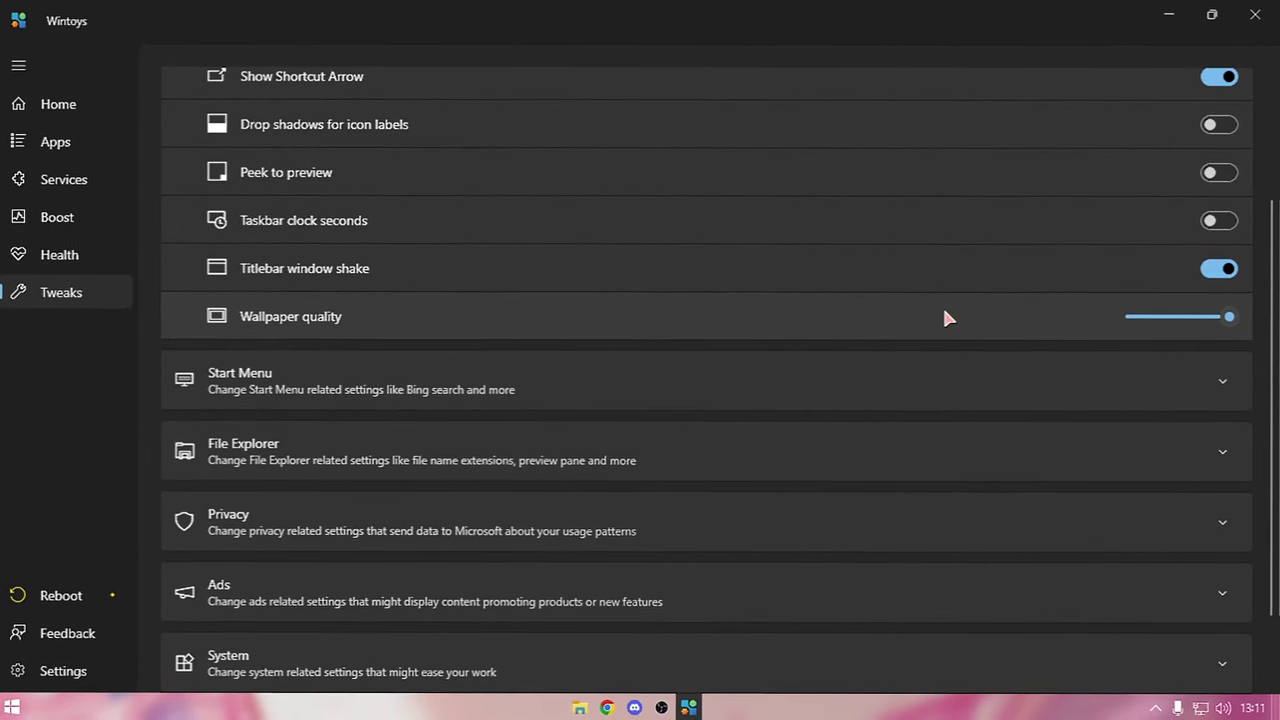
# Expand the Start Menu, File Explorer, Privacy, Ads and System tweaks and review their options, including God Mode
pyautogui.click(973, 375)
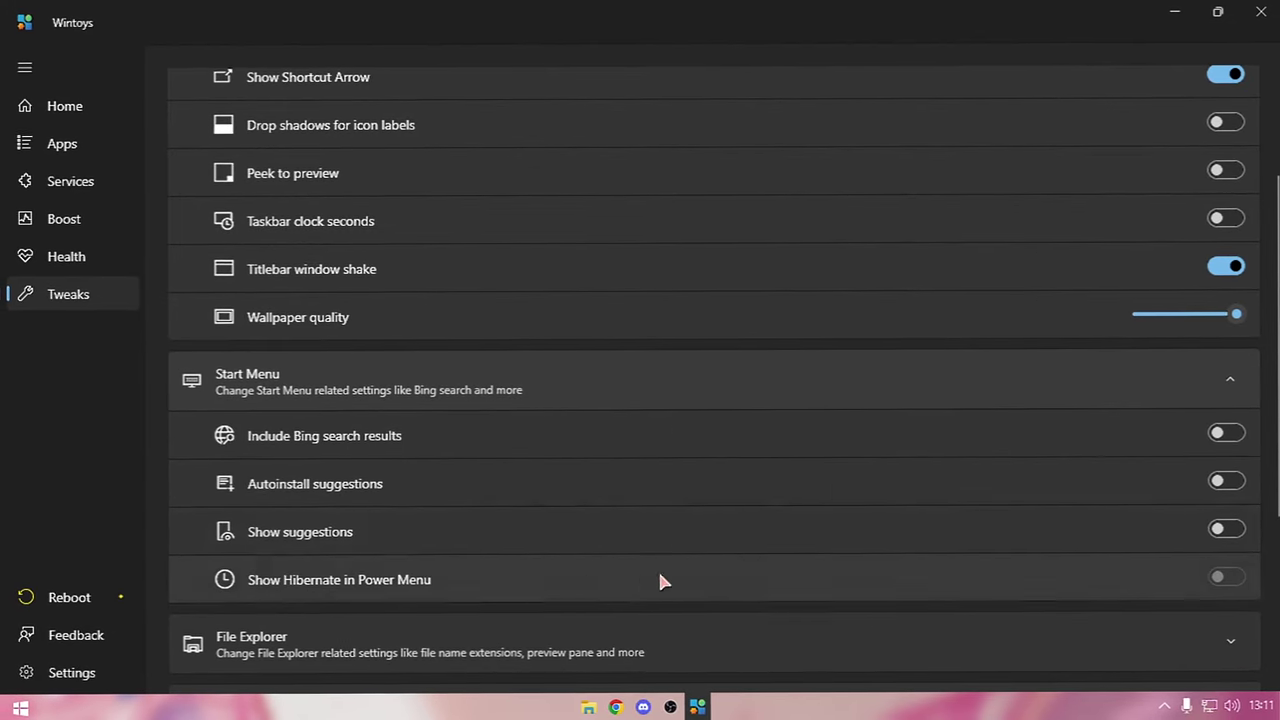
pyautogui.scroll(-2, 660, 580)
pyautogui.click(506, 289)
pyautogui.click(425, 355)
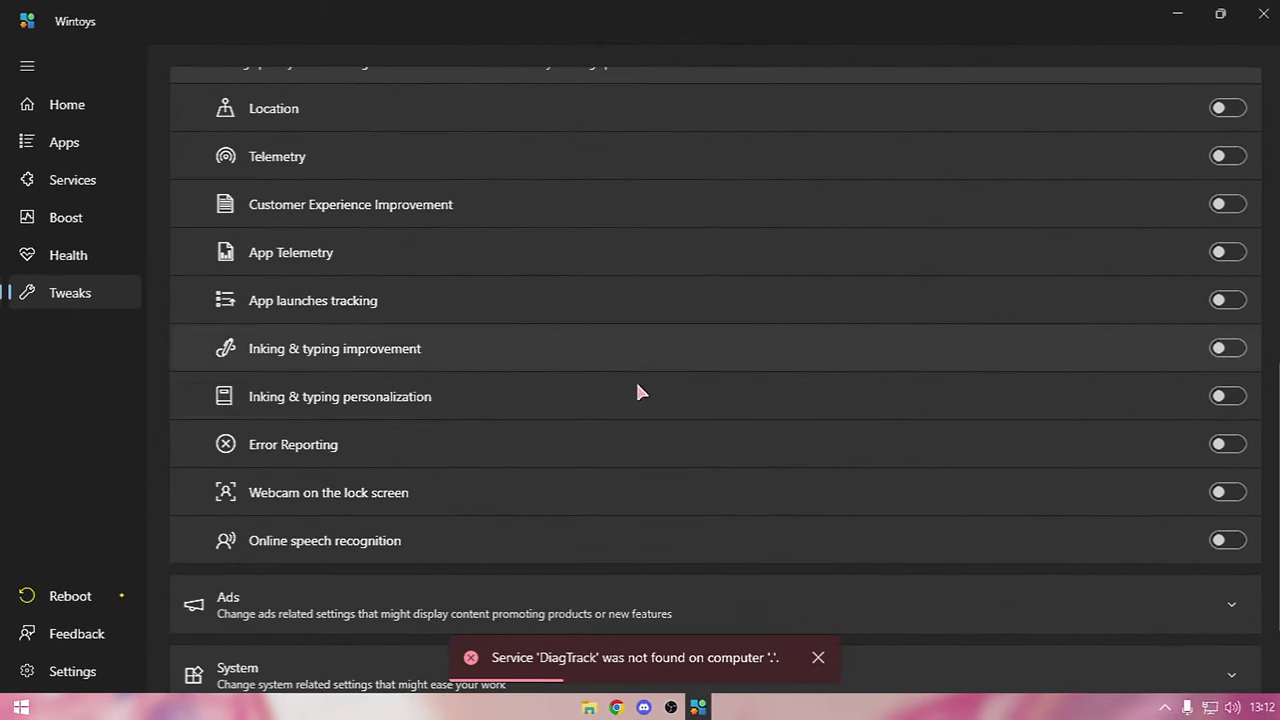
pyautogui.scroll(3, 922, 343)
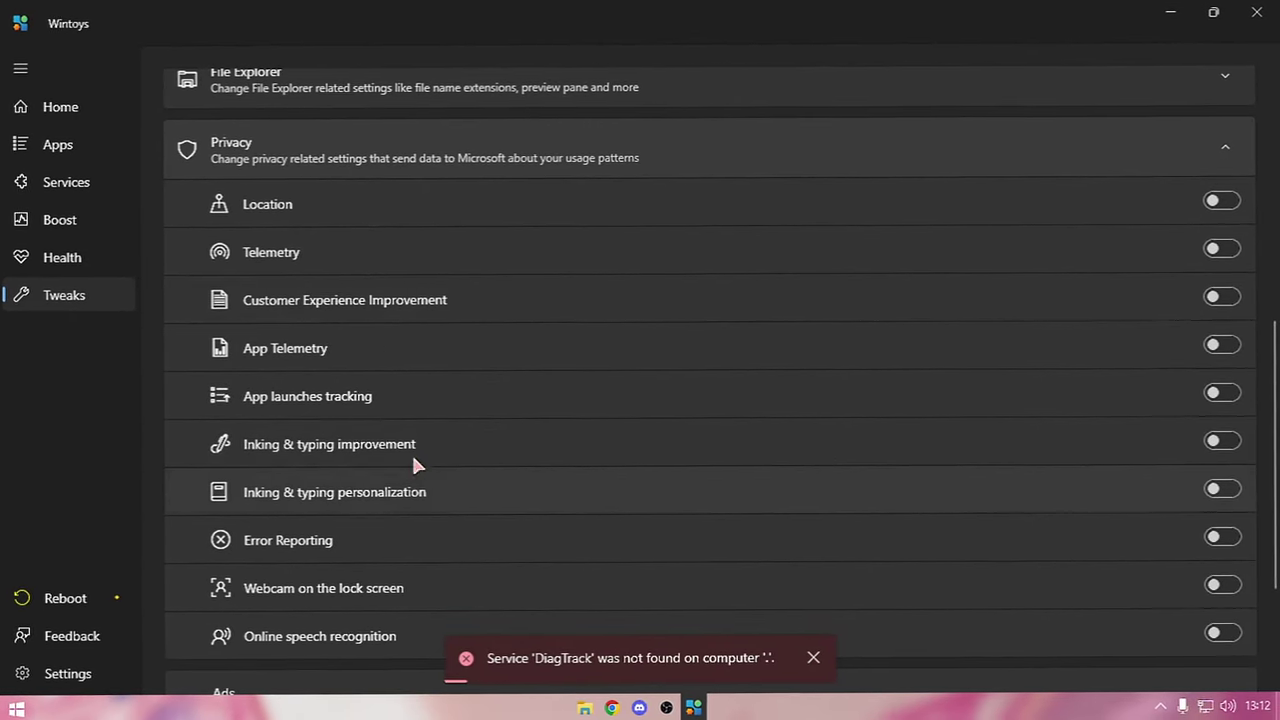
pyautogui.click(480, 690)
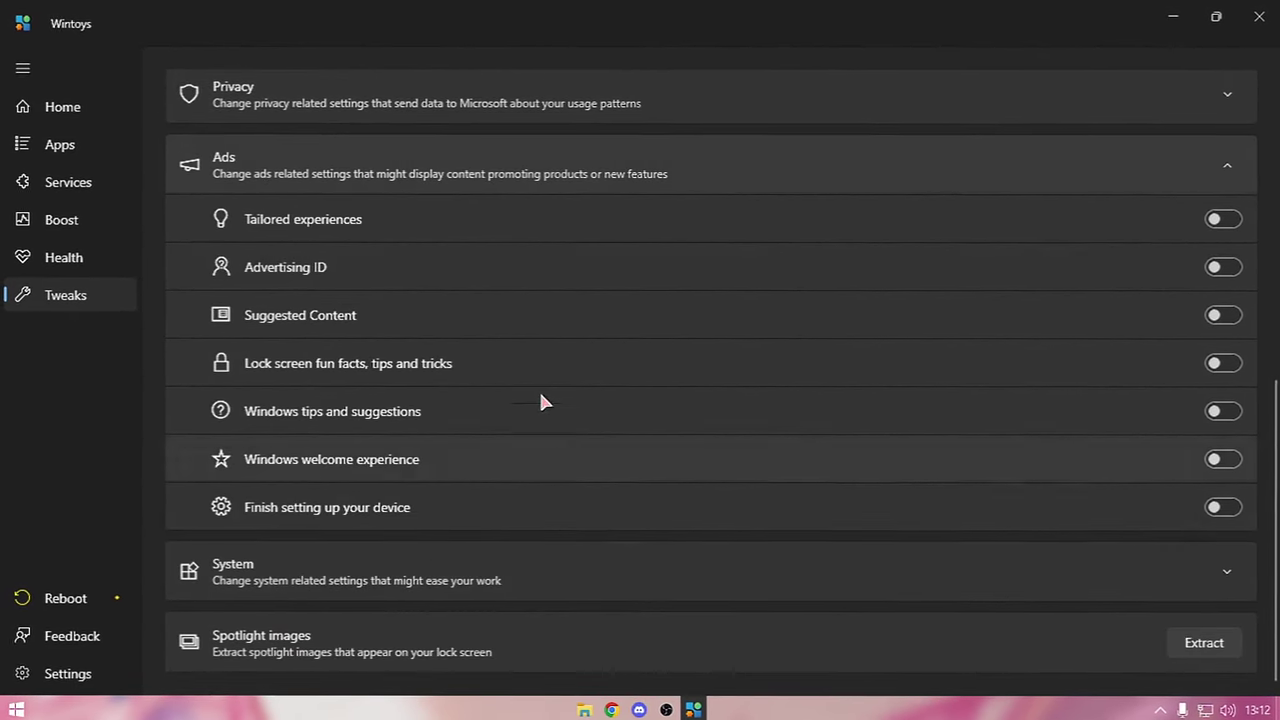
pyautogui.click(510, 570)
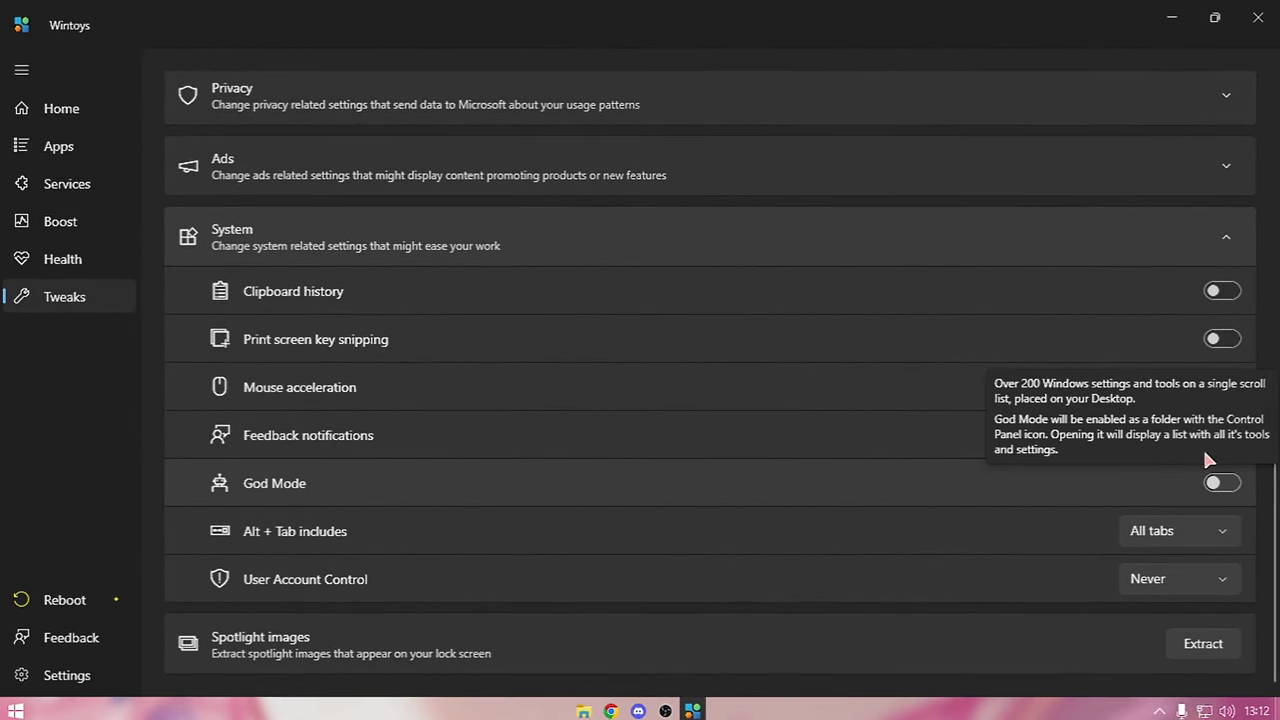
pyautogui.moveTo(1193, 484)
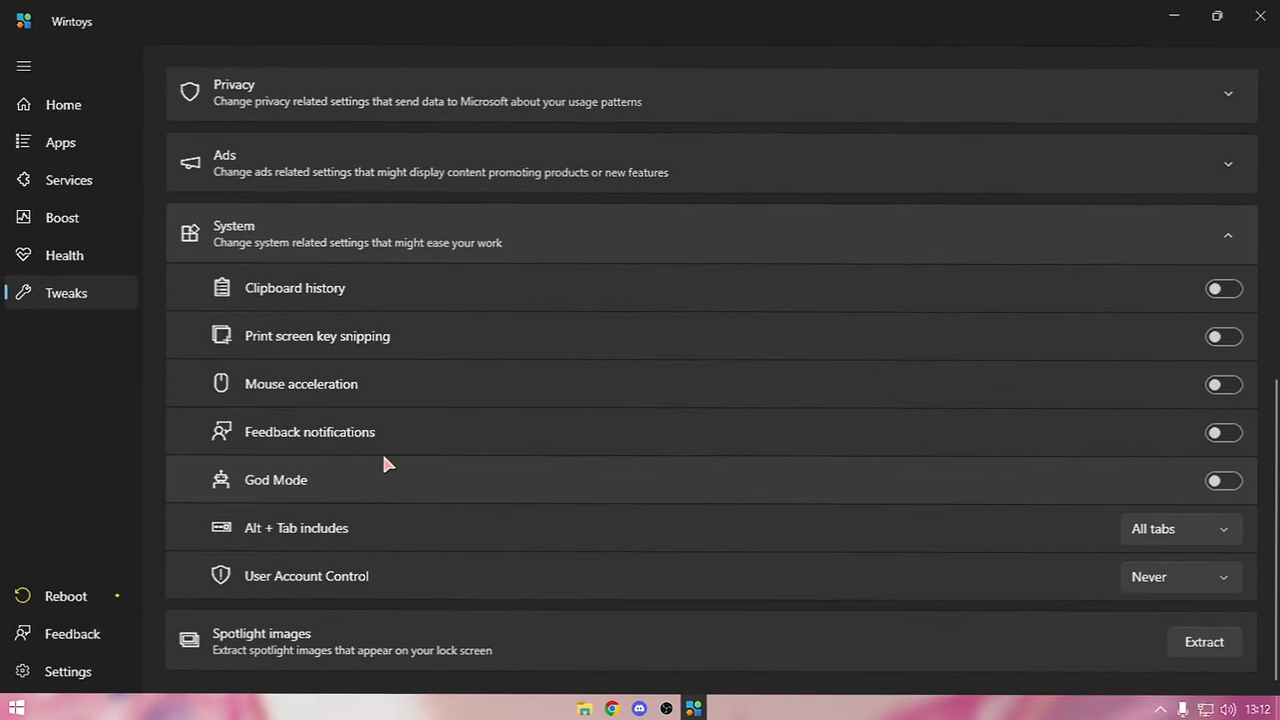
pyautogui.moveTo(1222, 486)
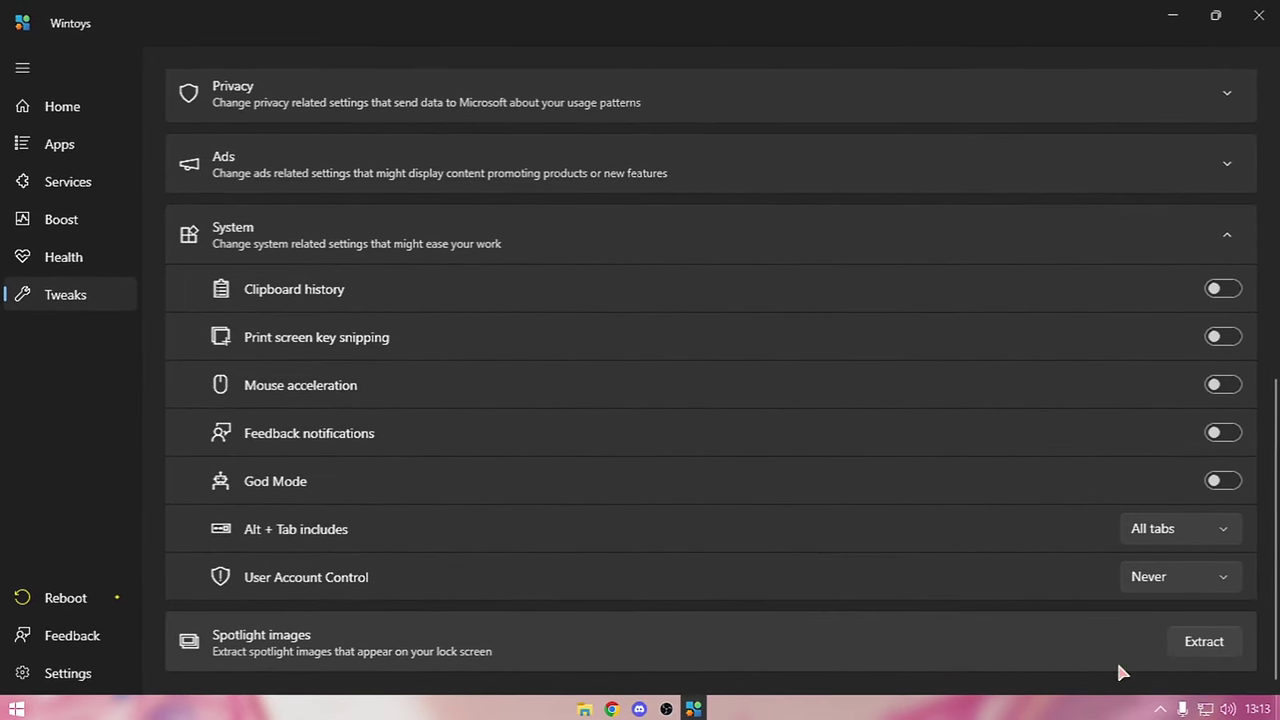
# Return to the Home overview of system usage and close Wintoys
pyautogui.click(65, 106)
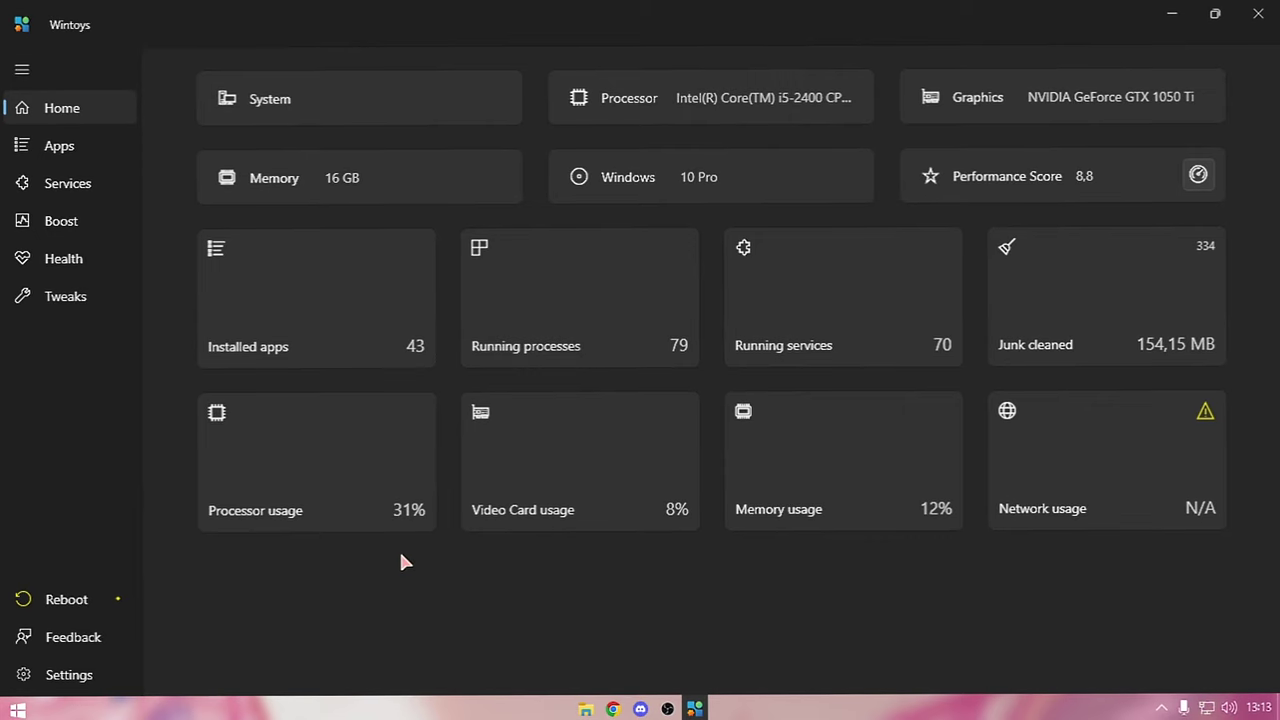
pyautogui.hotkey('alt', 'F4')
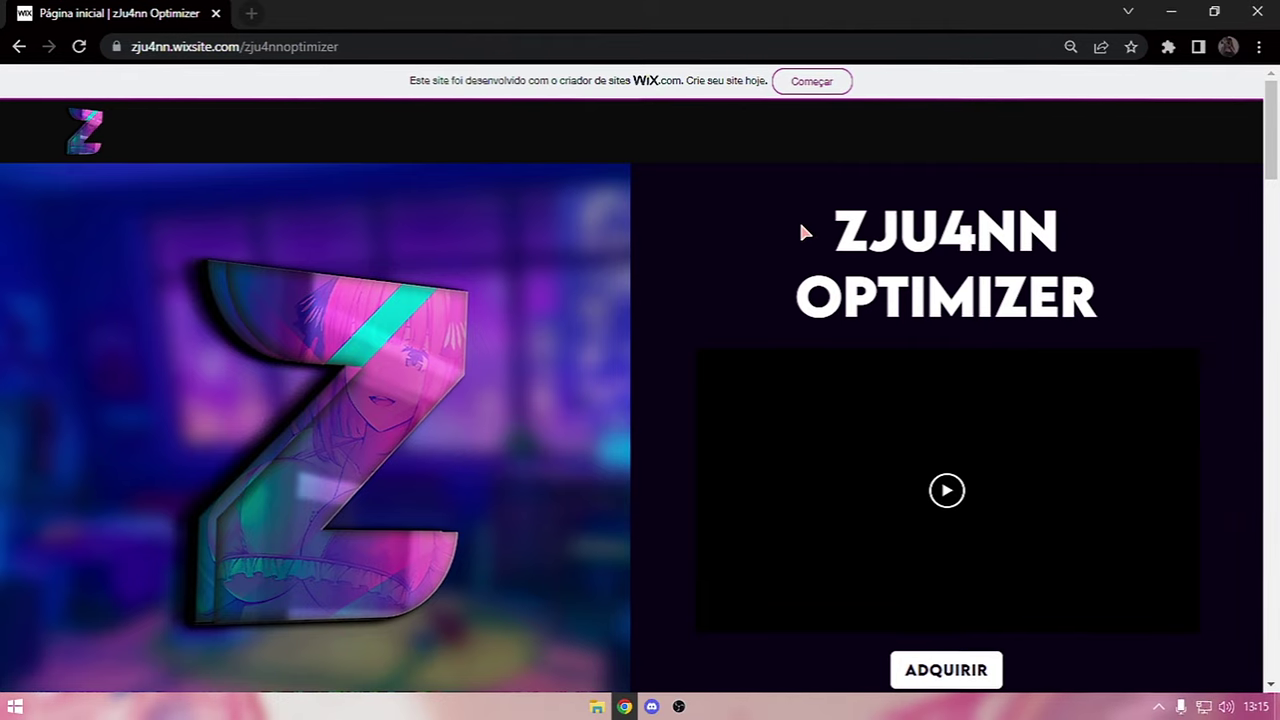
# Switch to Chrome and examine the zJu4nn Optimizer site's frequently asked questions and purchase section
pyautogui.click(363, 46)
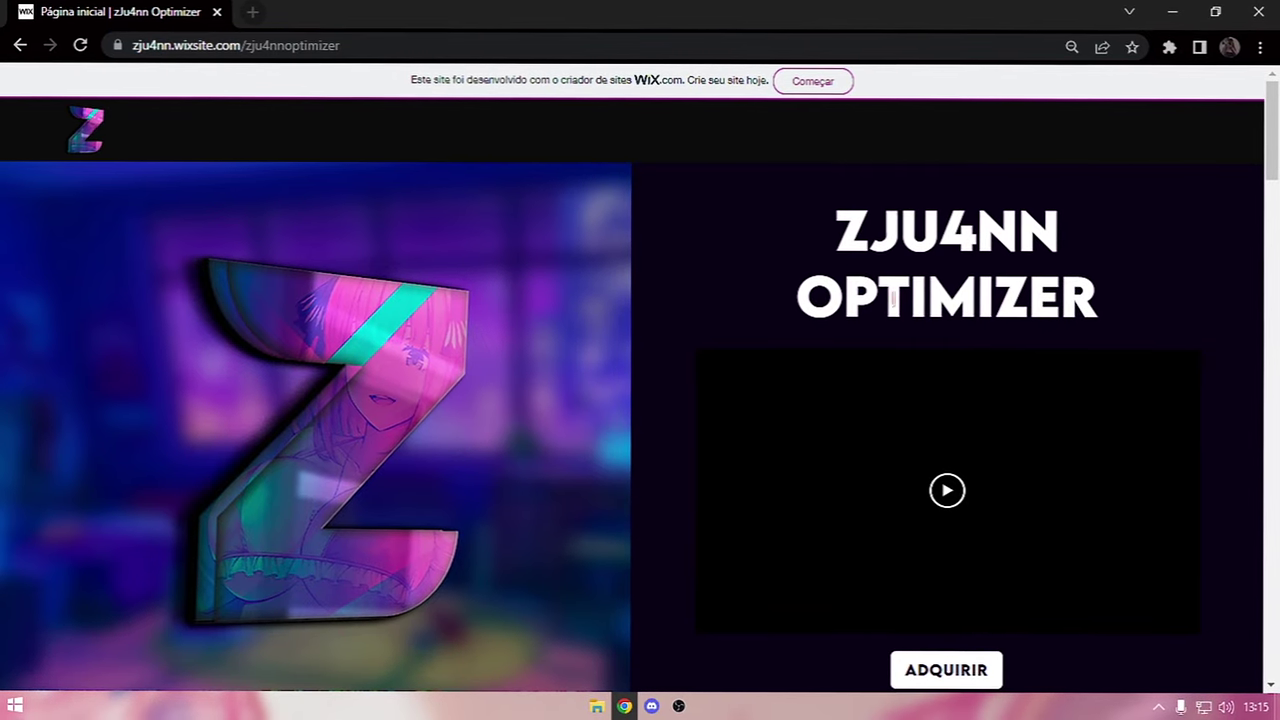
pyautogui.scroll(-1, 921, 354)
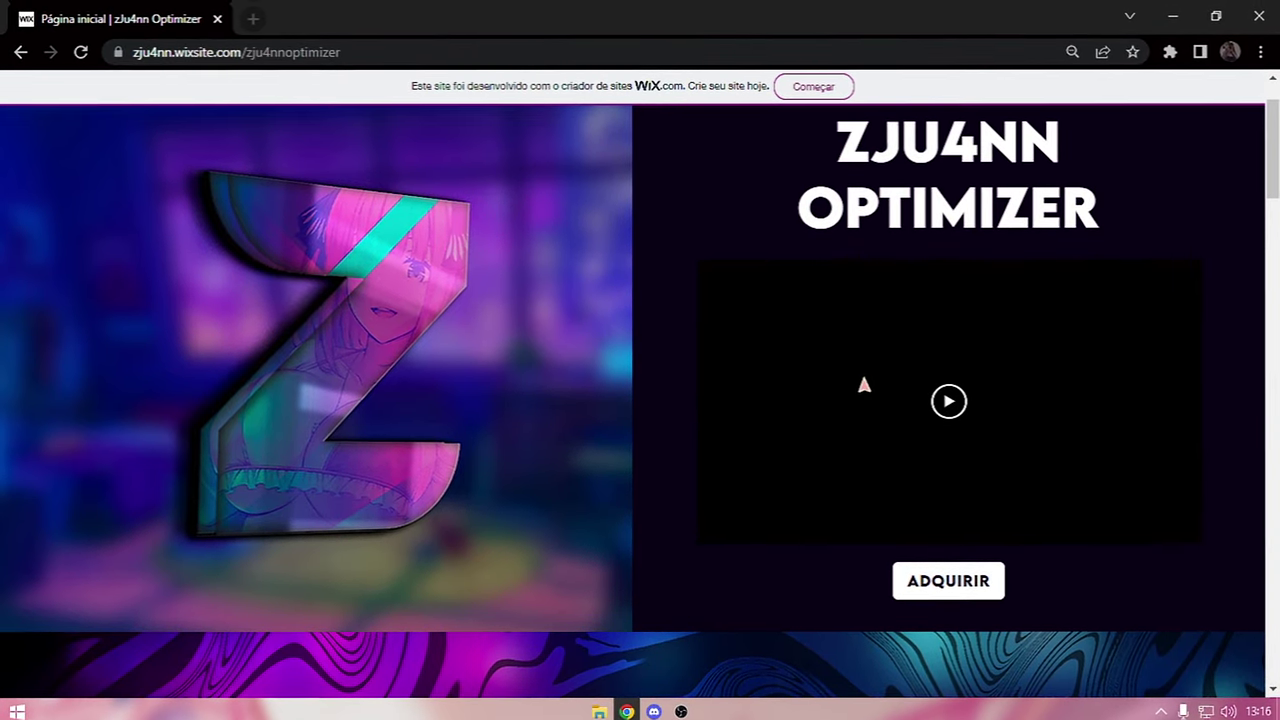
pyautogui.scroll(-9, 784, 432)
pyautogui.scroll(4, 784, 432)
pyautogui.moveTo(464, 248); pyautogui.dragTo(870, 258)
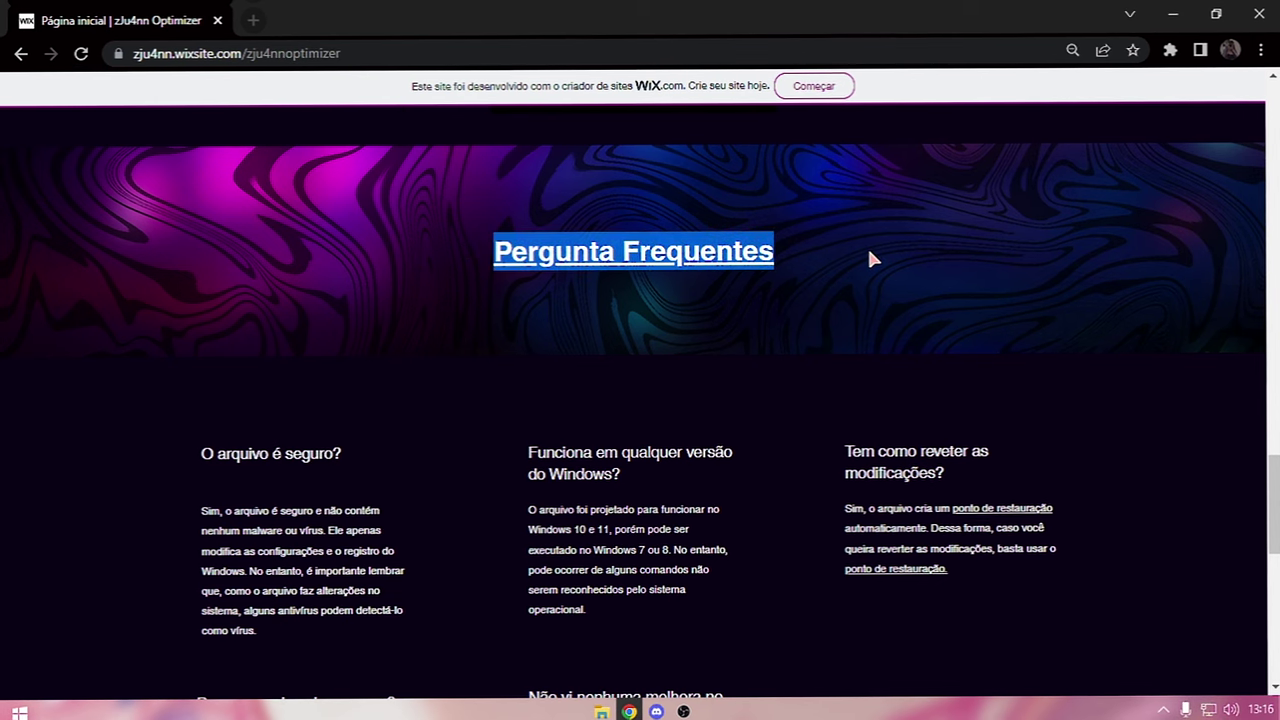
pyautogui.click(868, 252)
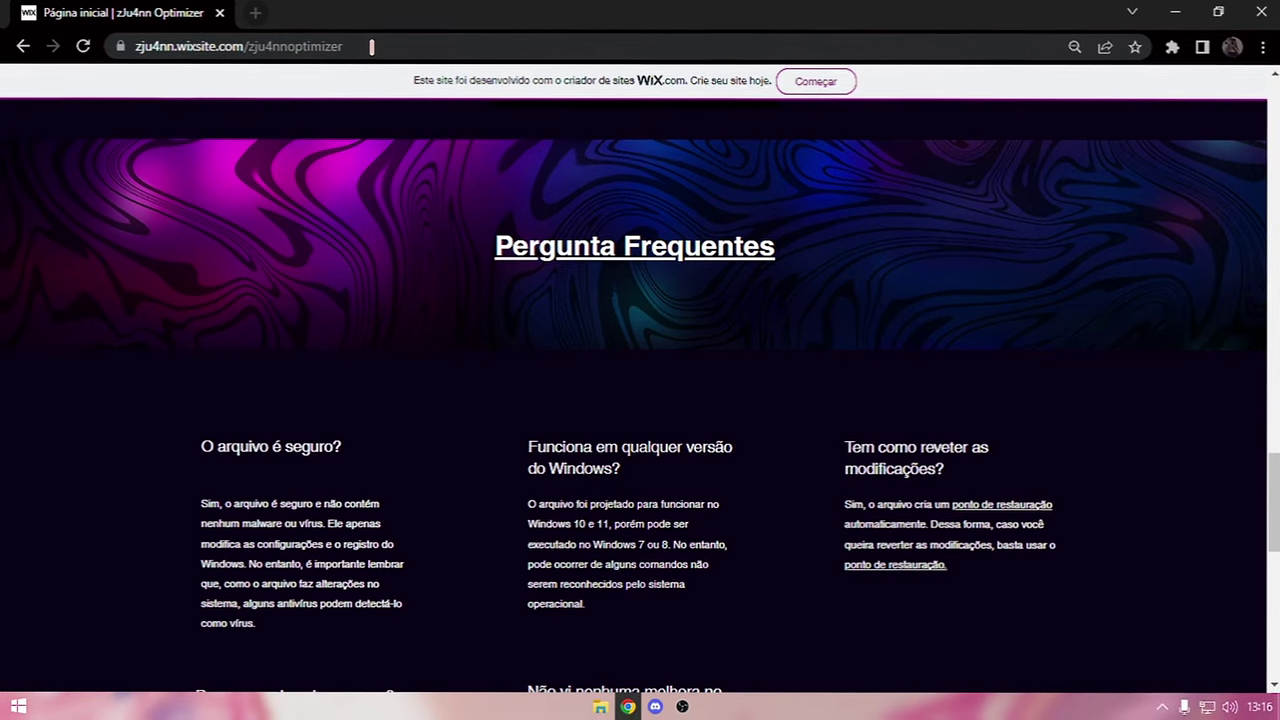
pyautogui.scroll(6, 637, 420)
pyautogui.scroll(-1, 591, 609)
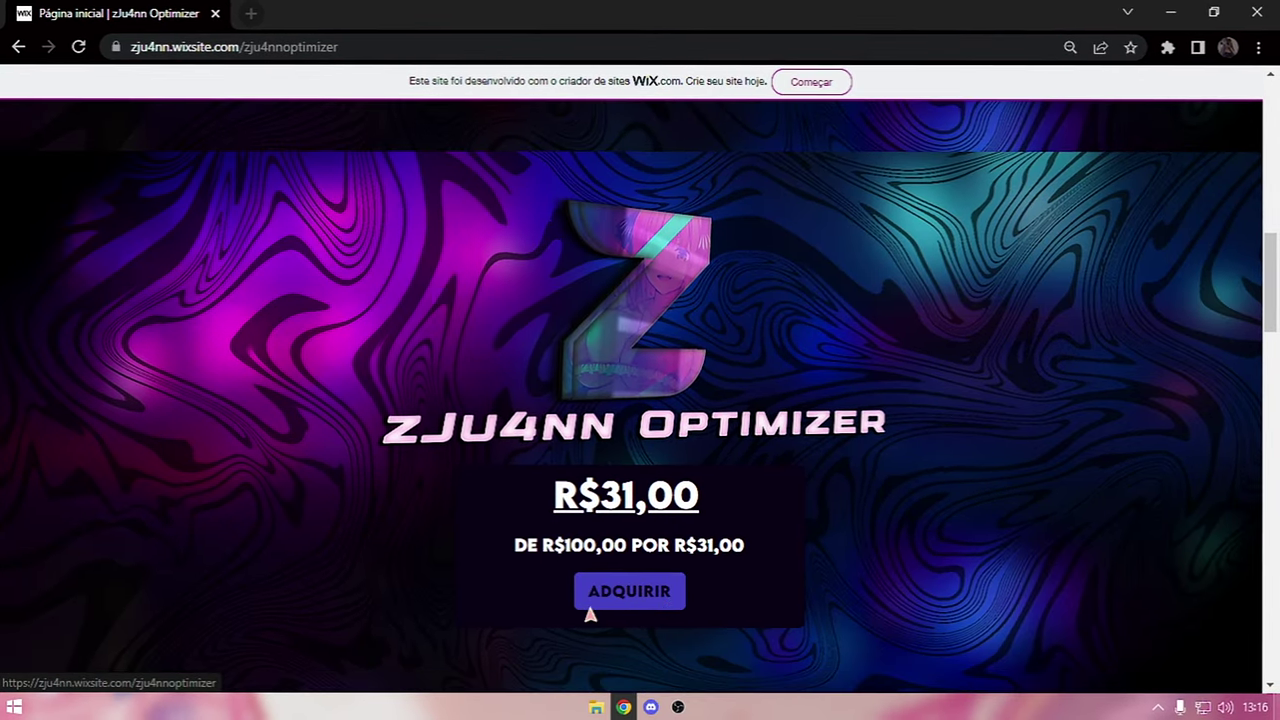